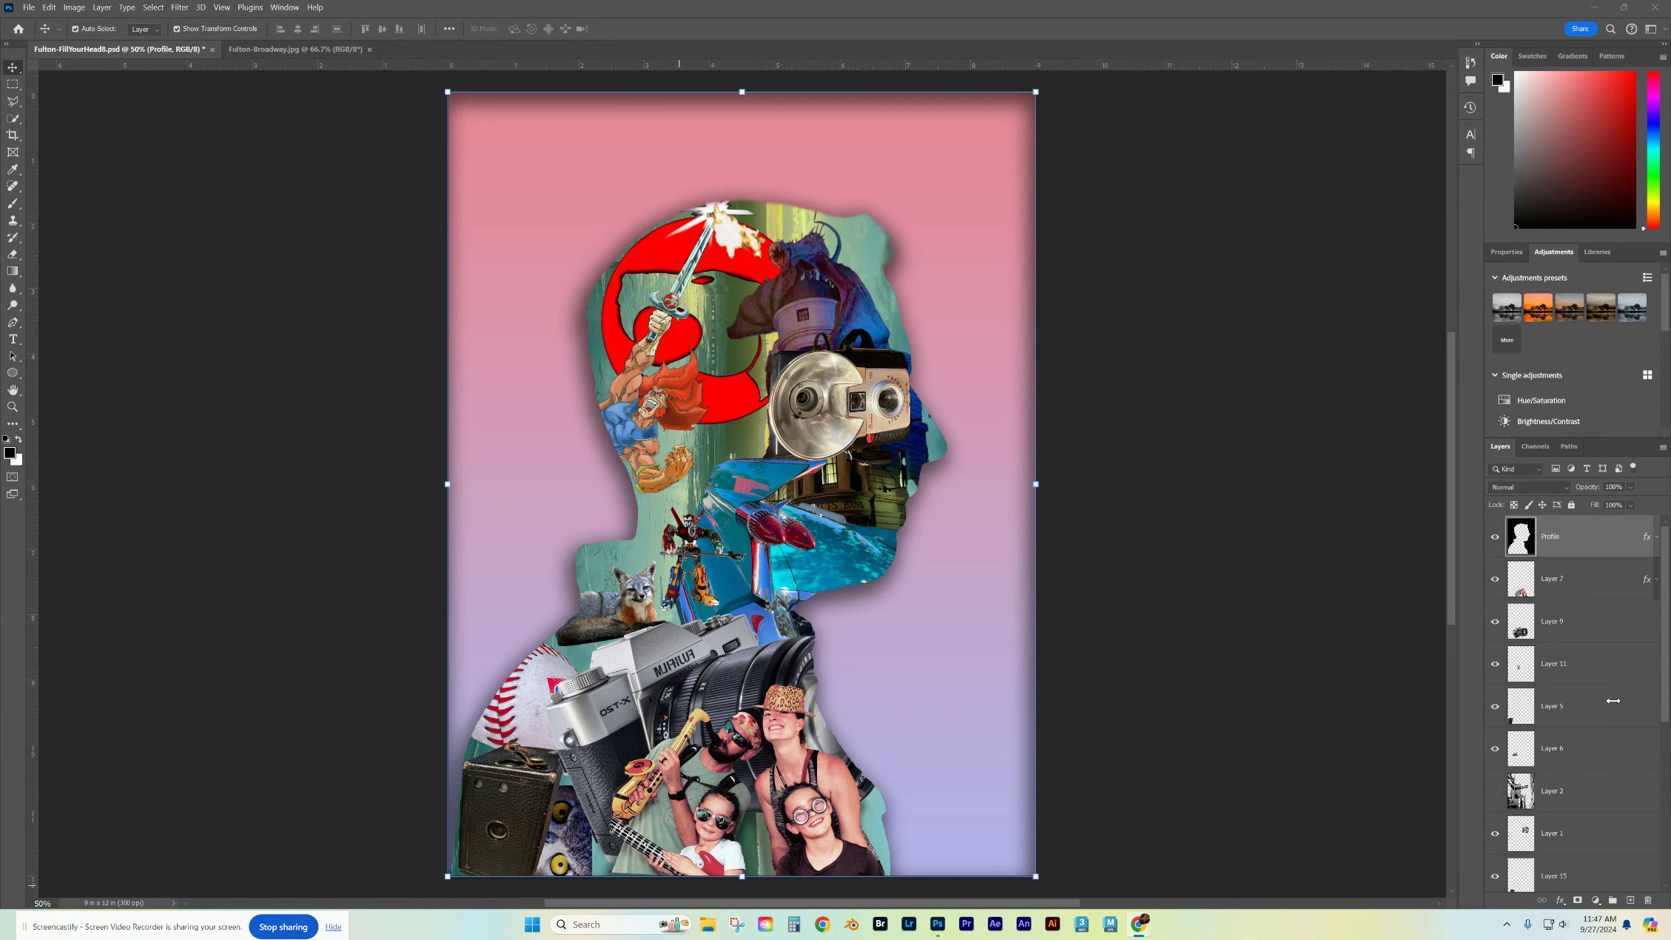
Step: Expand the Profile layer's effects to show Bevel & Emboss, Stroke, Inner Shadow and Gradient Overlay
scroll(1613, 695, down, 5)
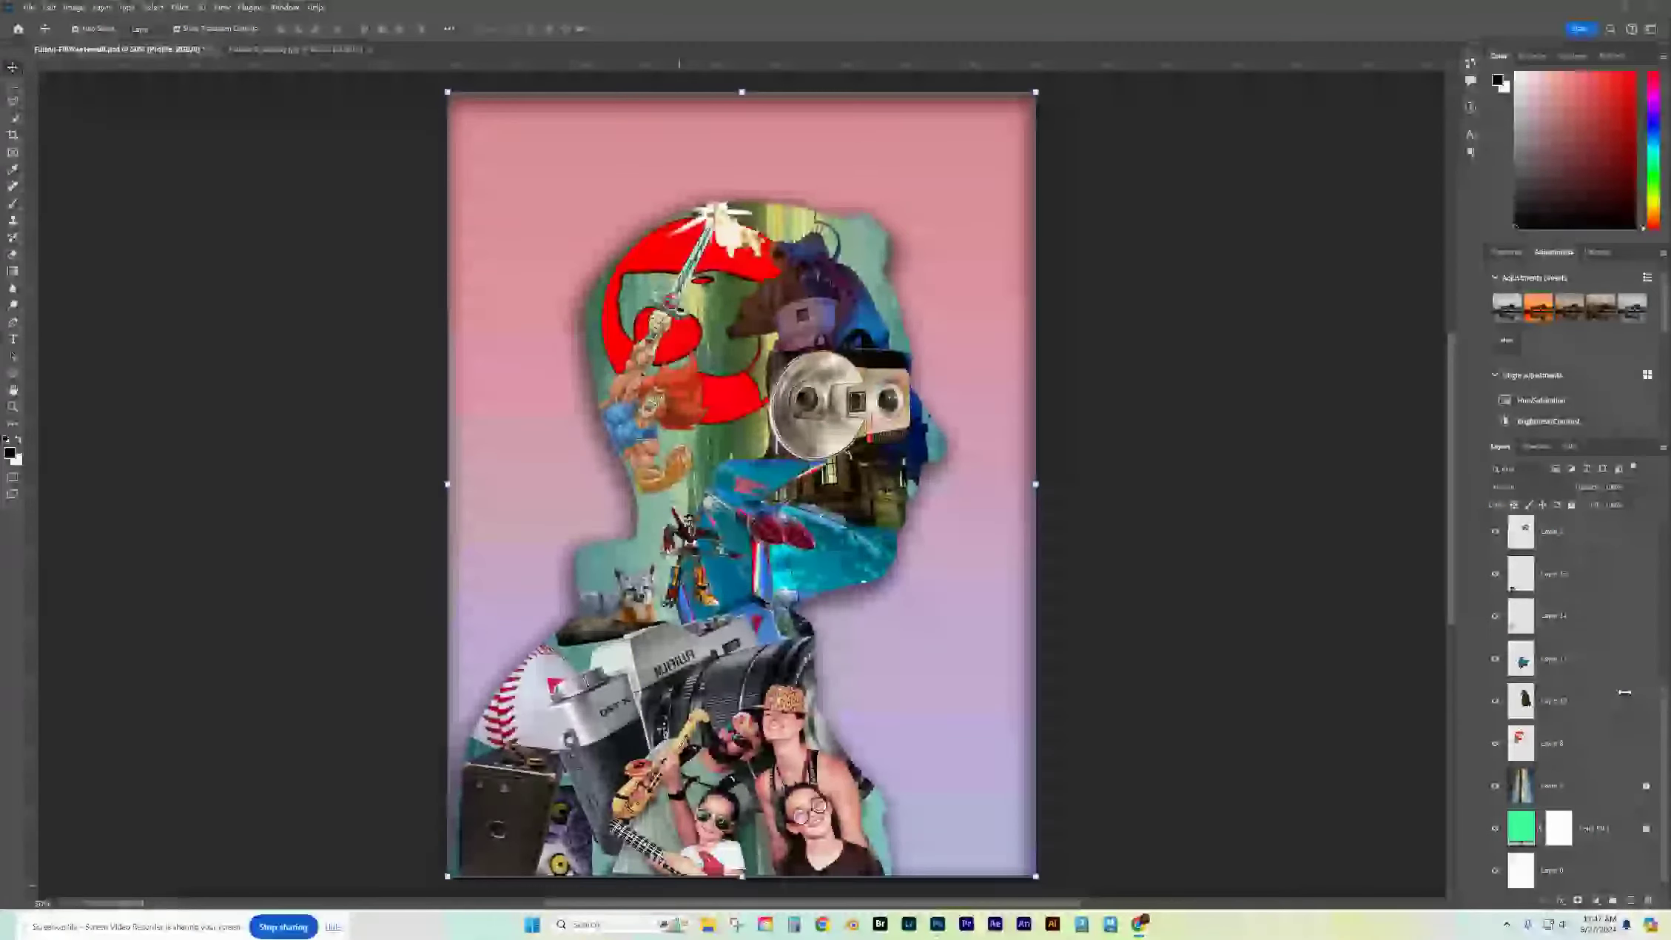
scroll(1623, 693, up, 5)
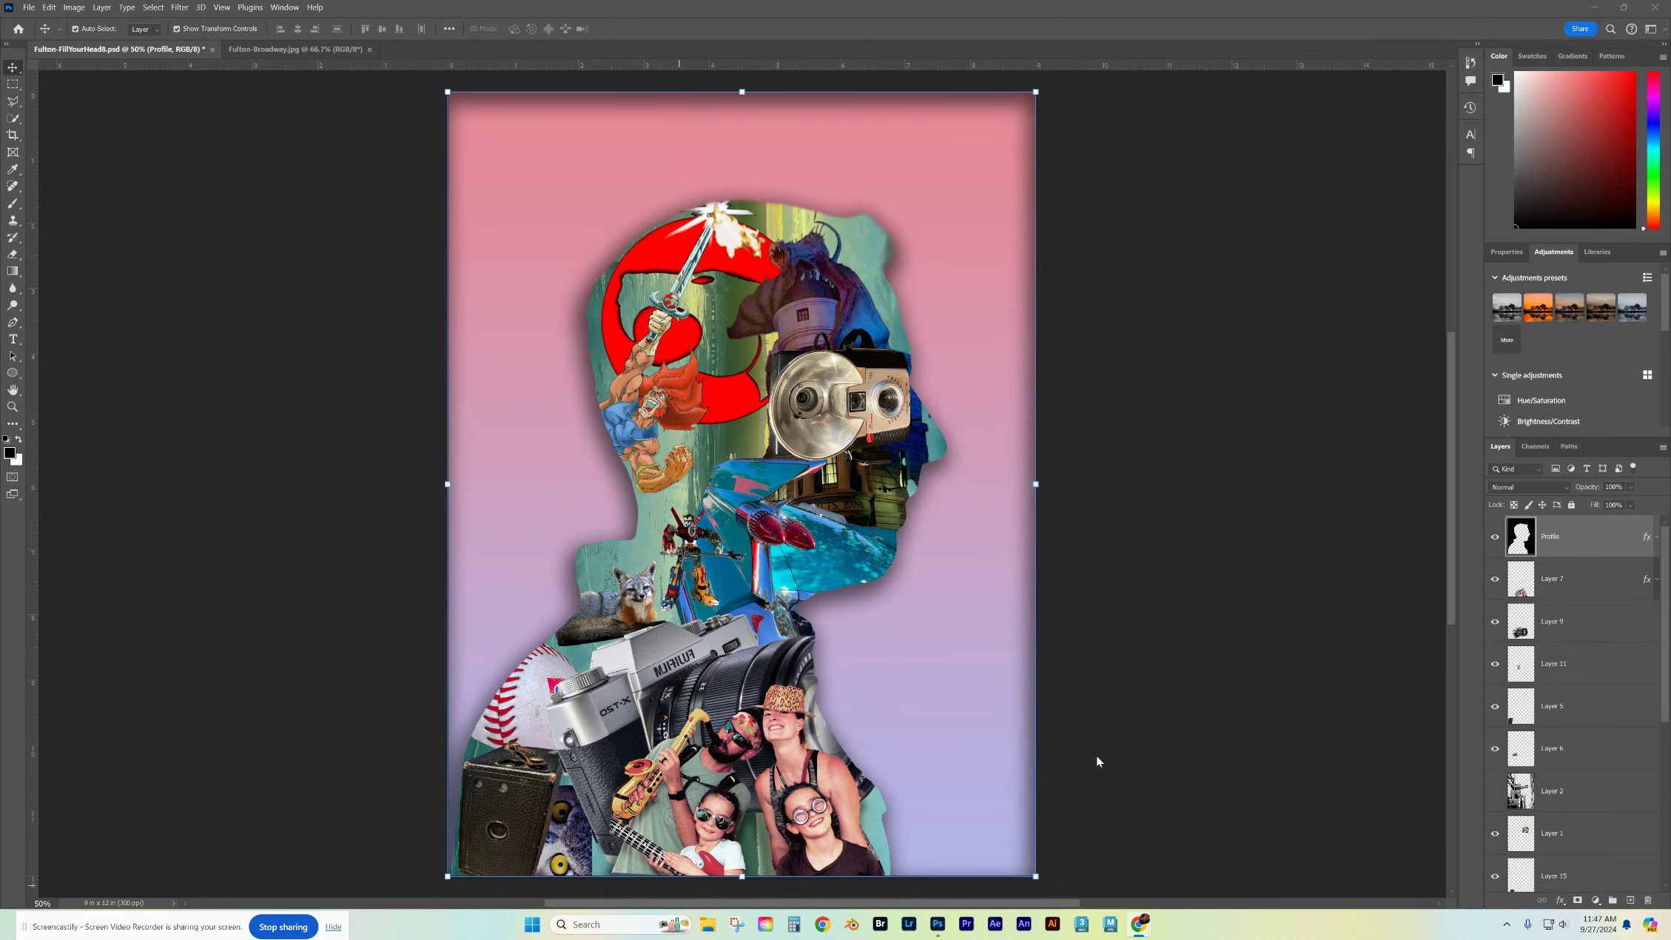
click(1657, 538)
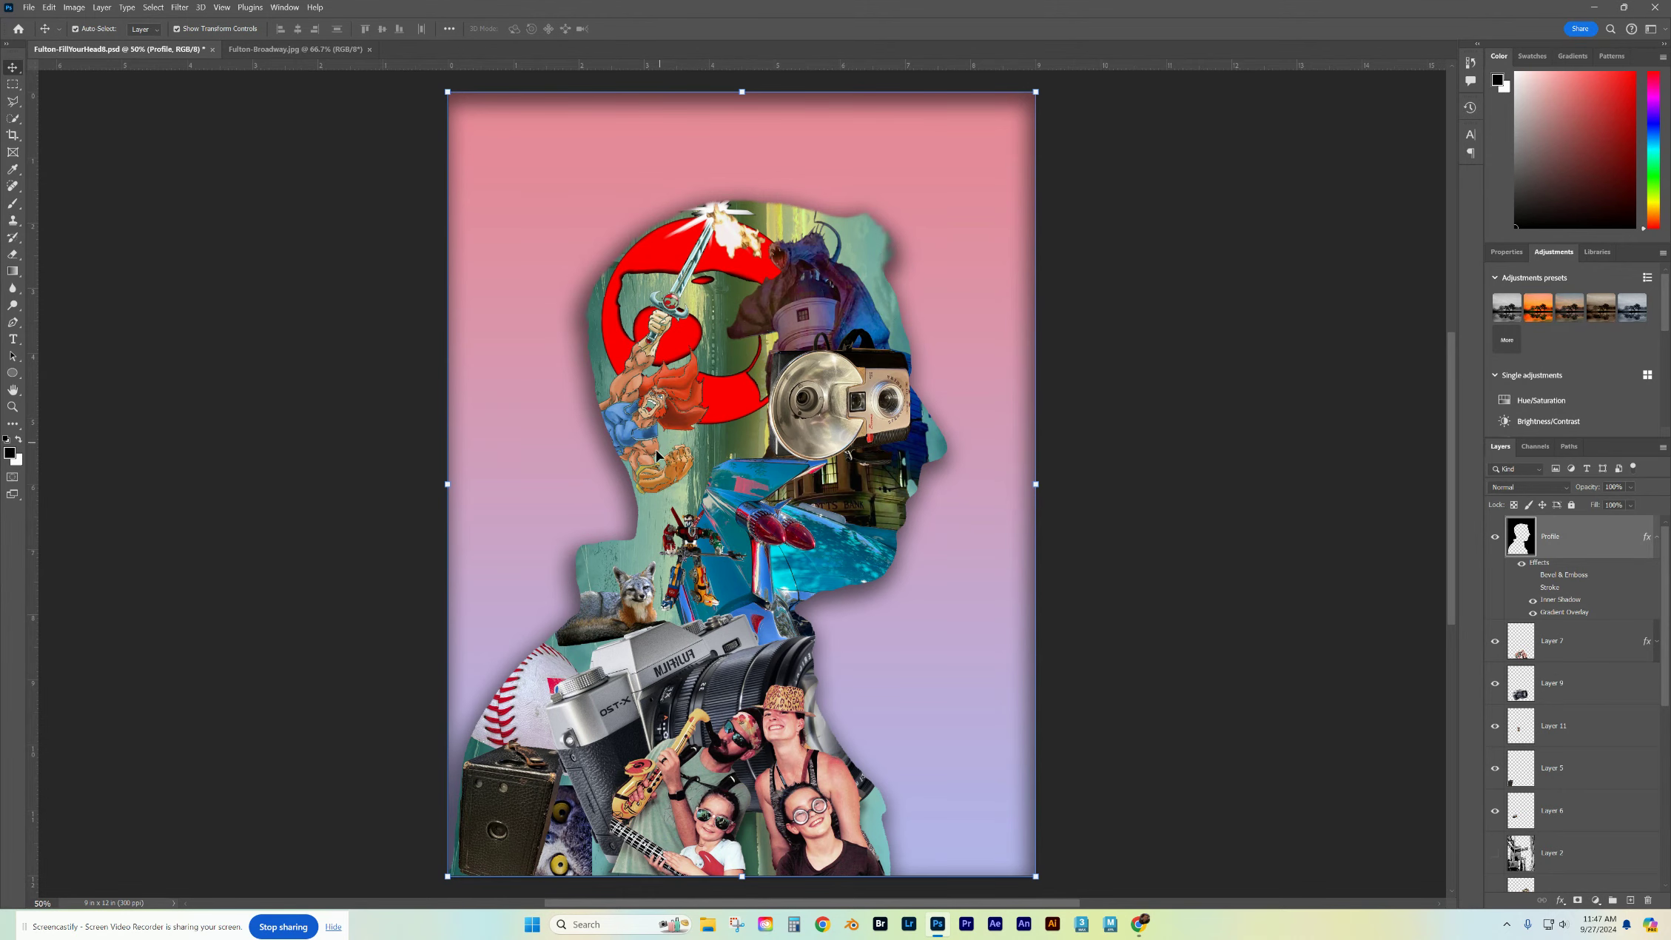
click(15, 104)
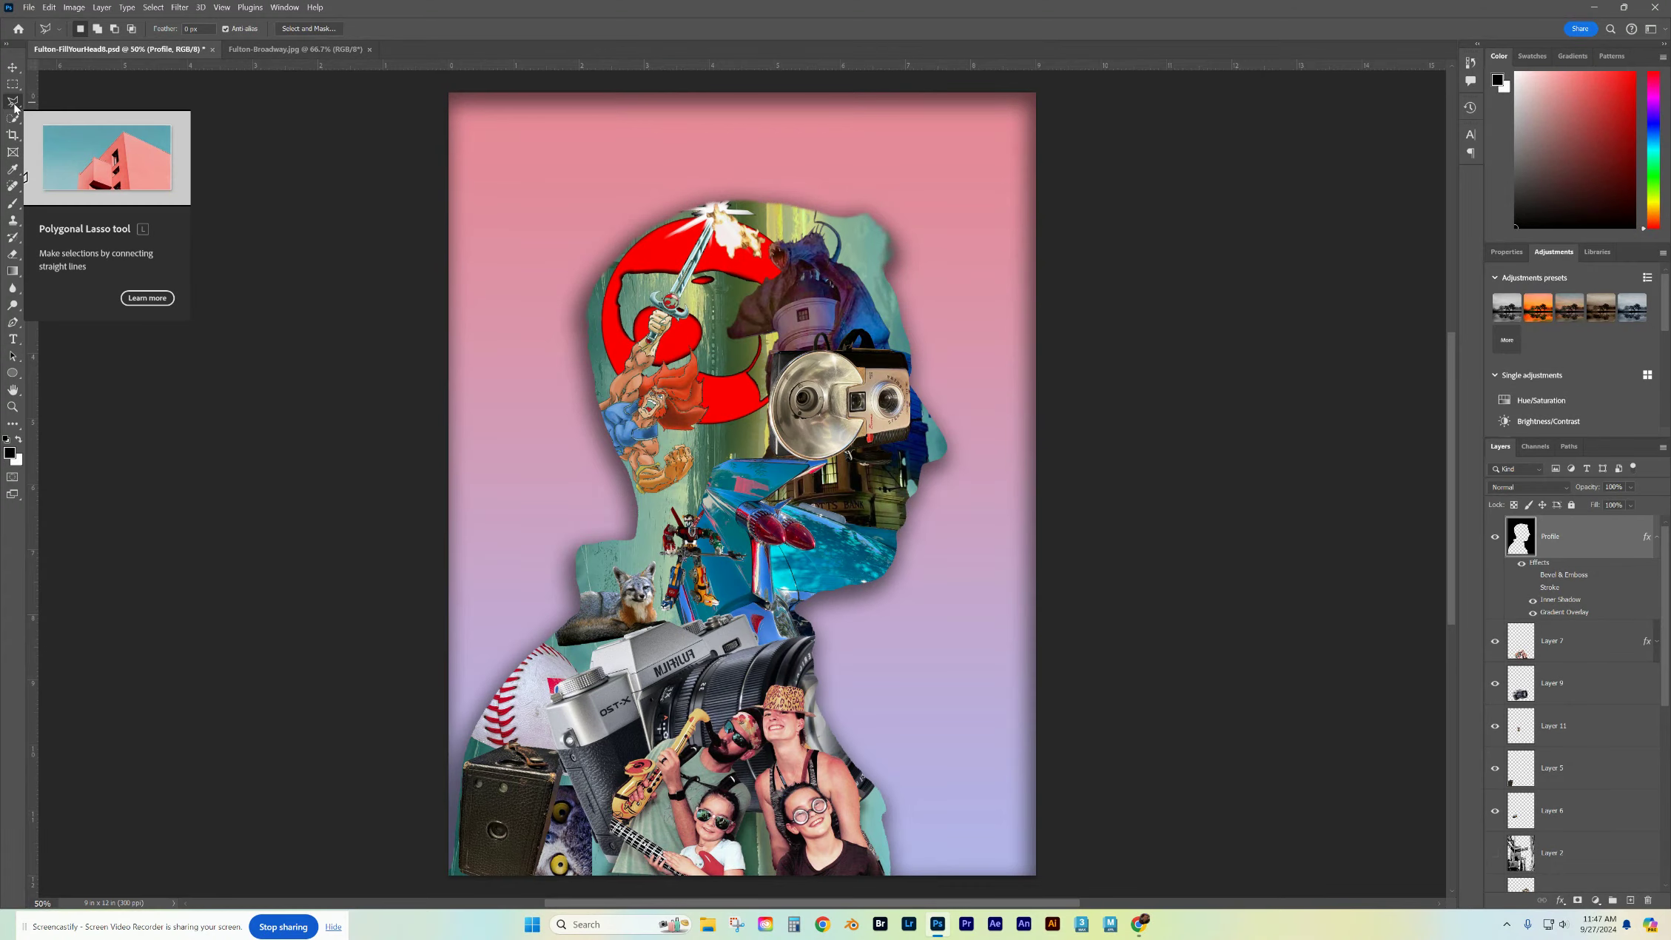
click(12, 118)
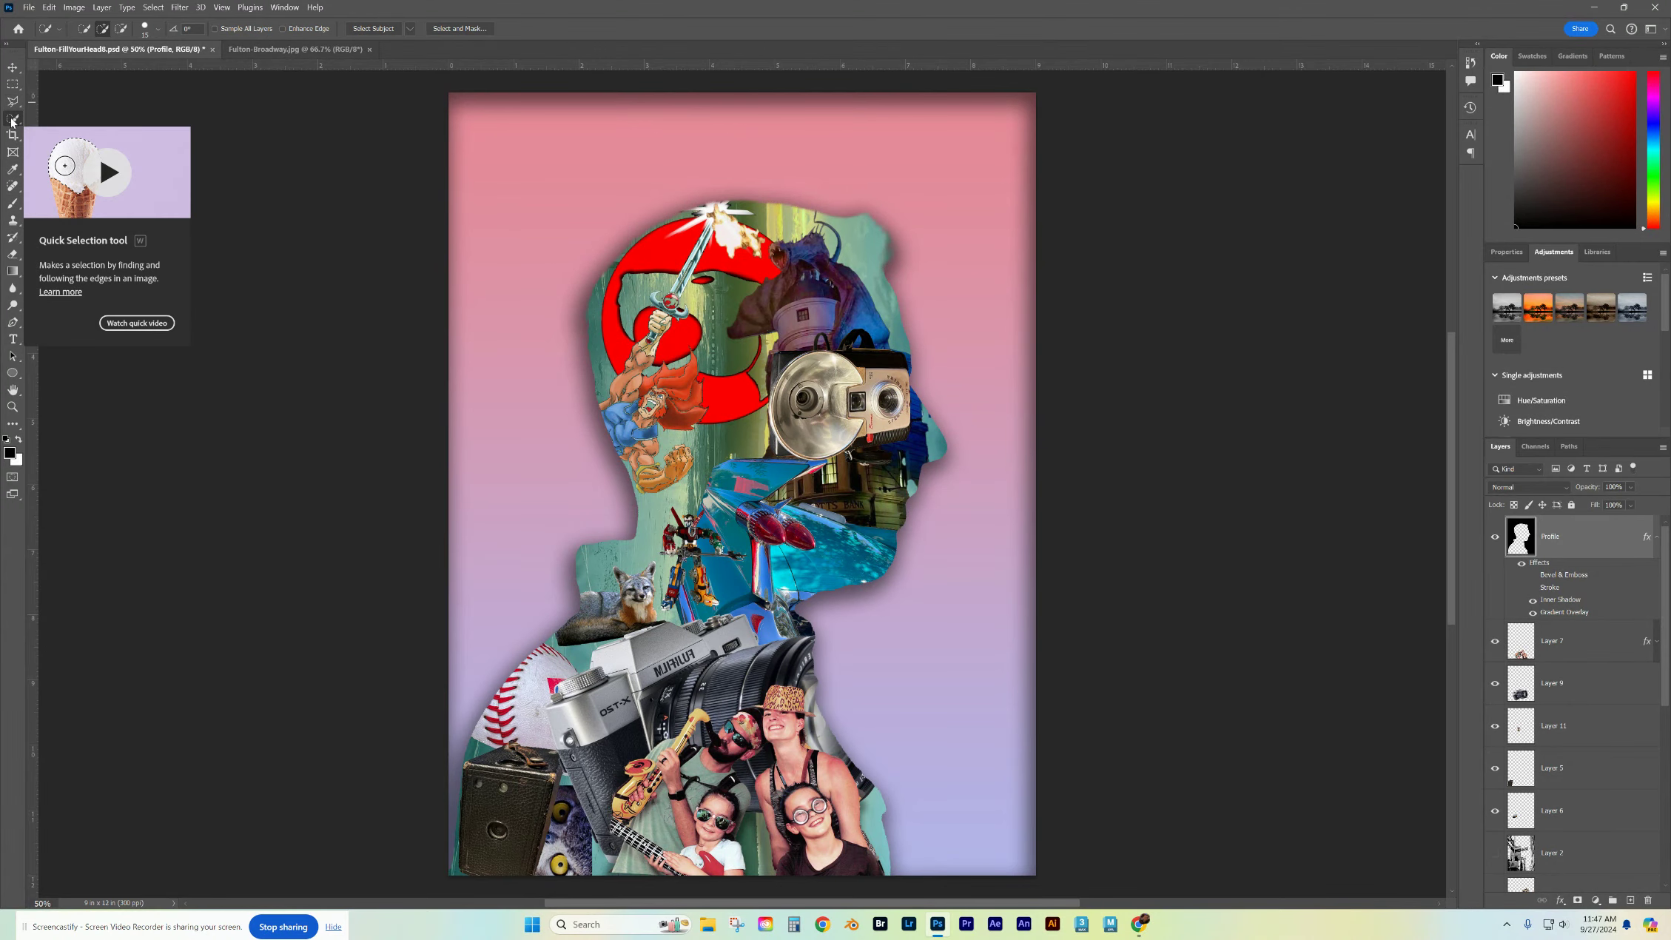
right_click(11, 120)
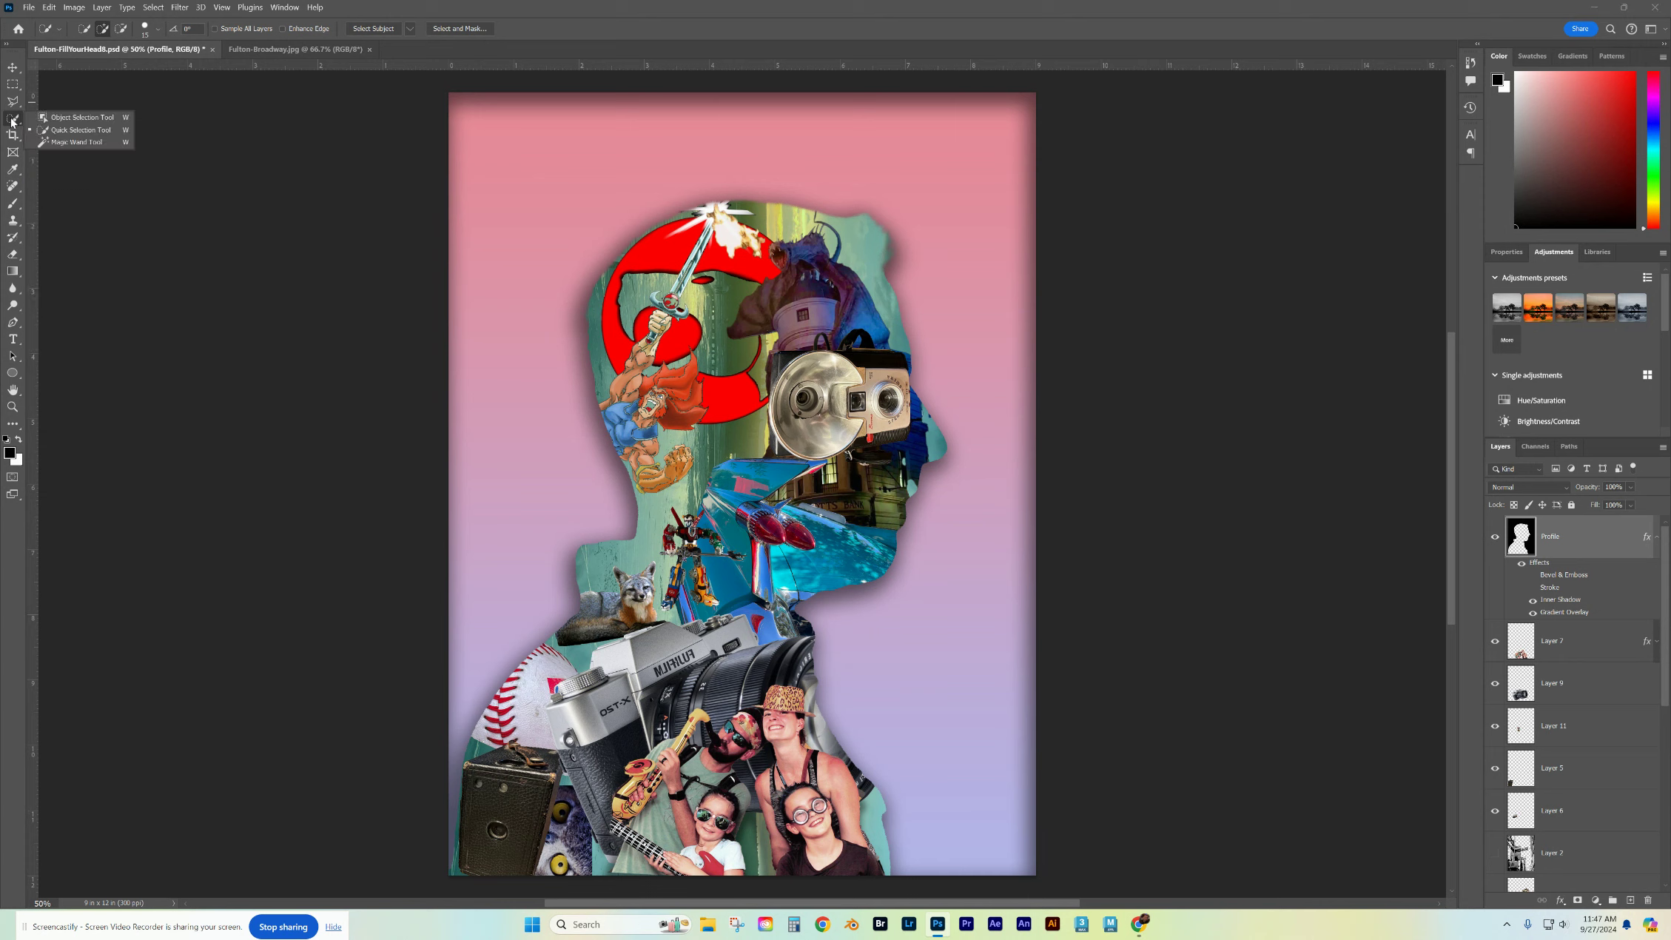
click(12, 105)
right_click(12, 107)
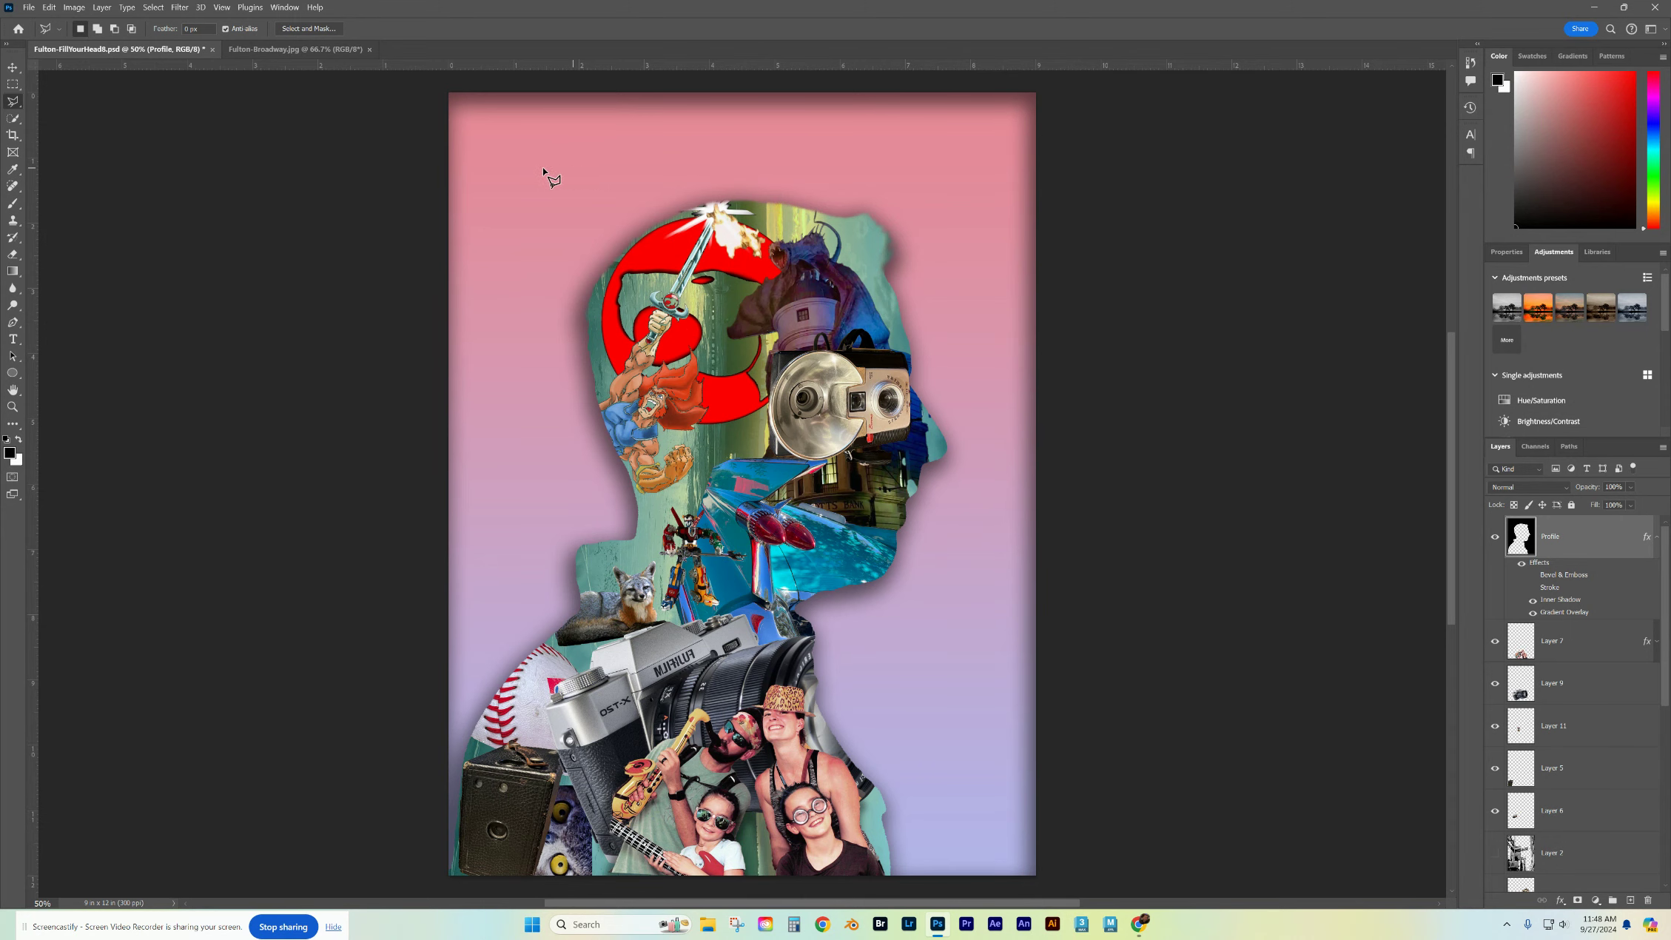
Step: Drag the Fulton-Broadway.jpg street photo from its tab onto the collage canvas
click(13, 67)
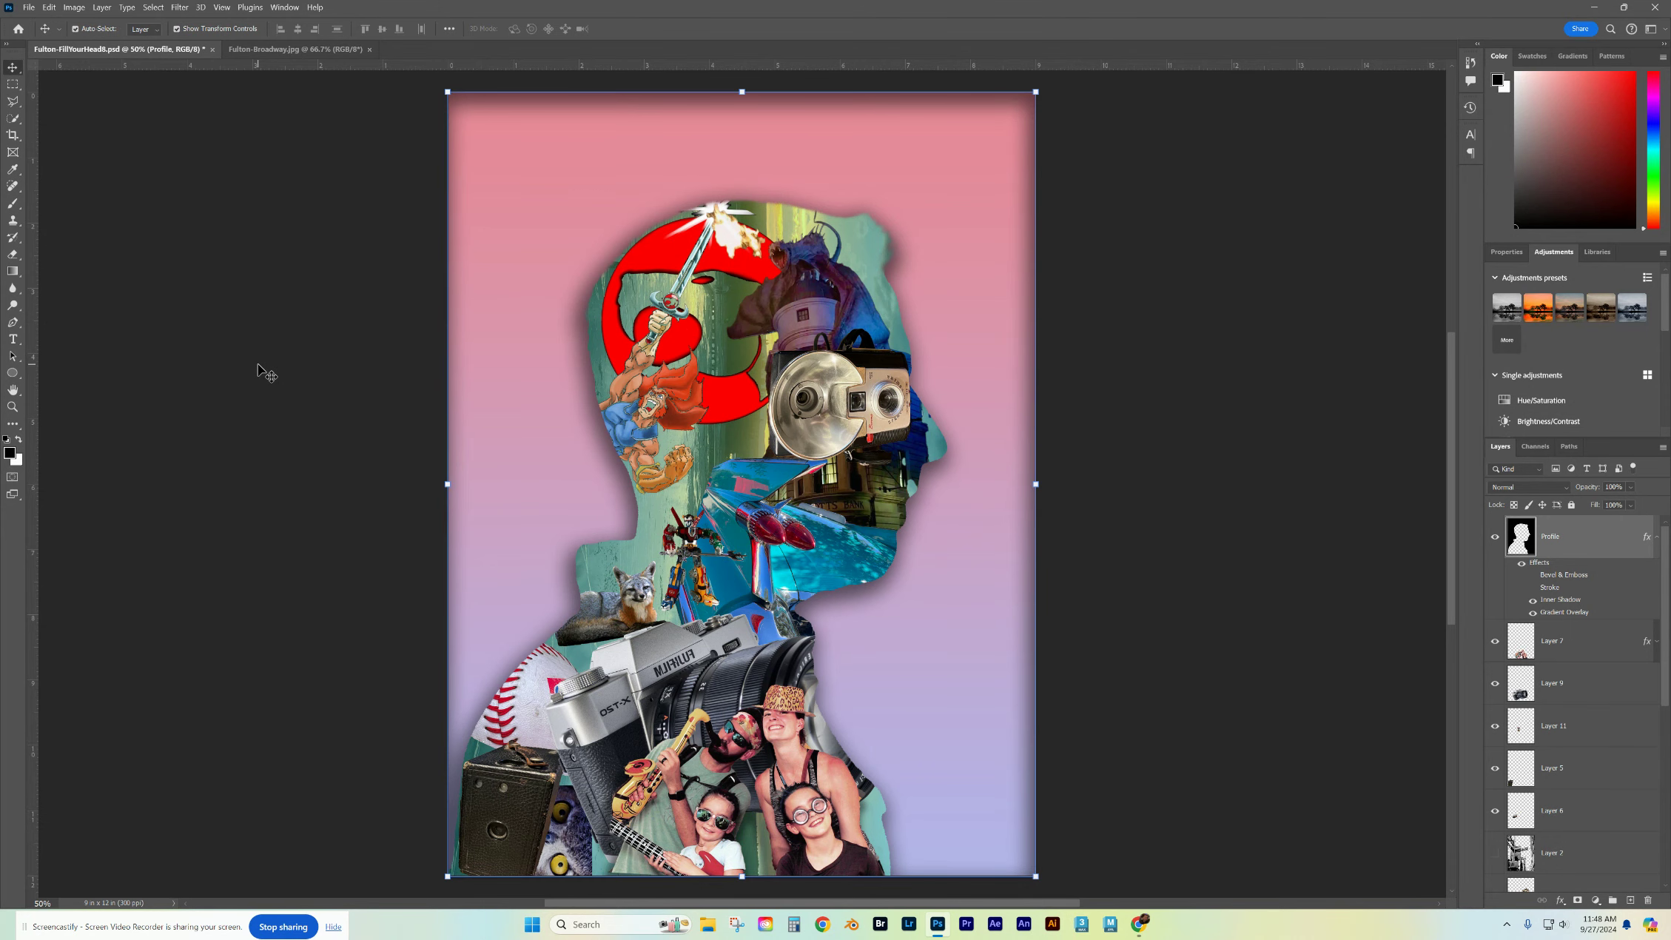
click(280, 50)
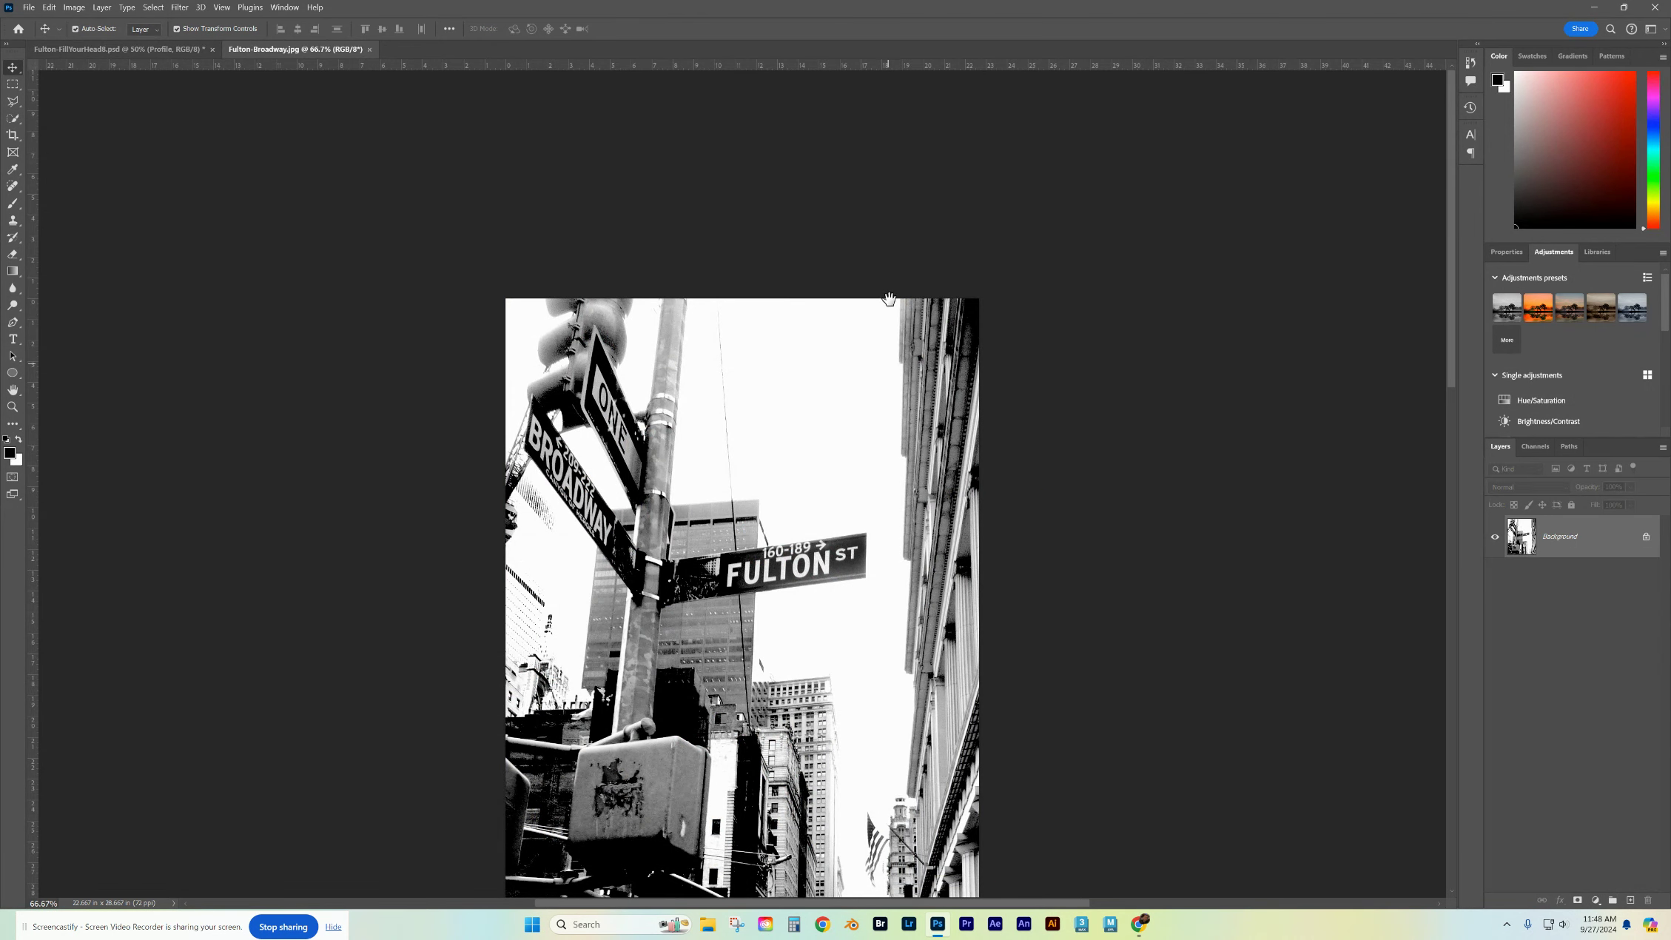
scroll(1008, 584, down, 5)
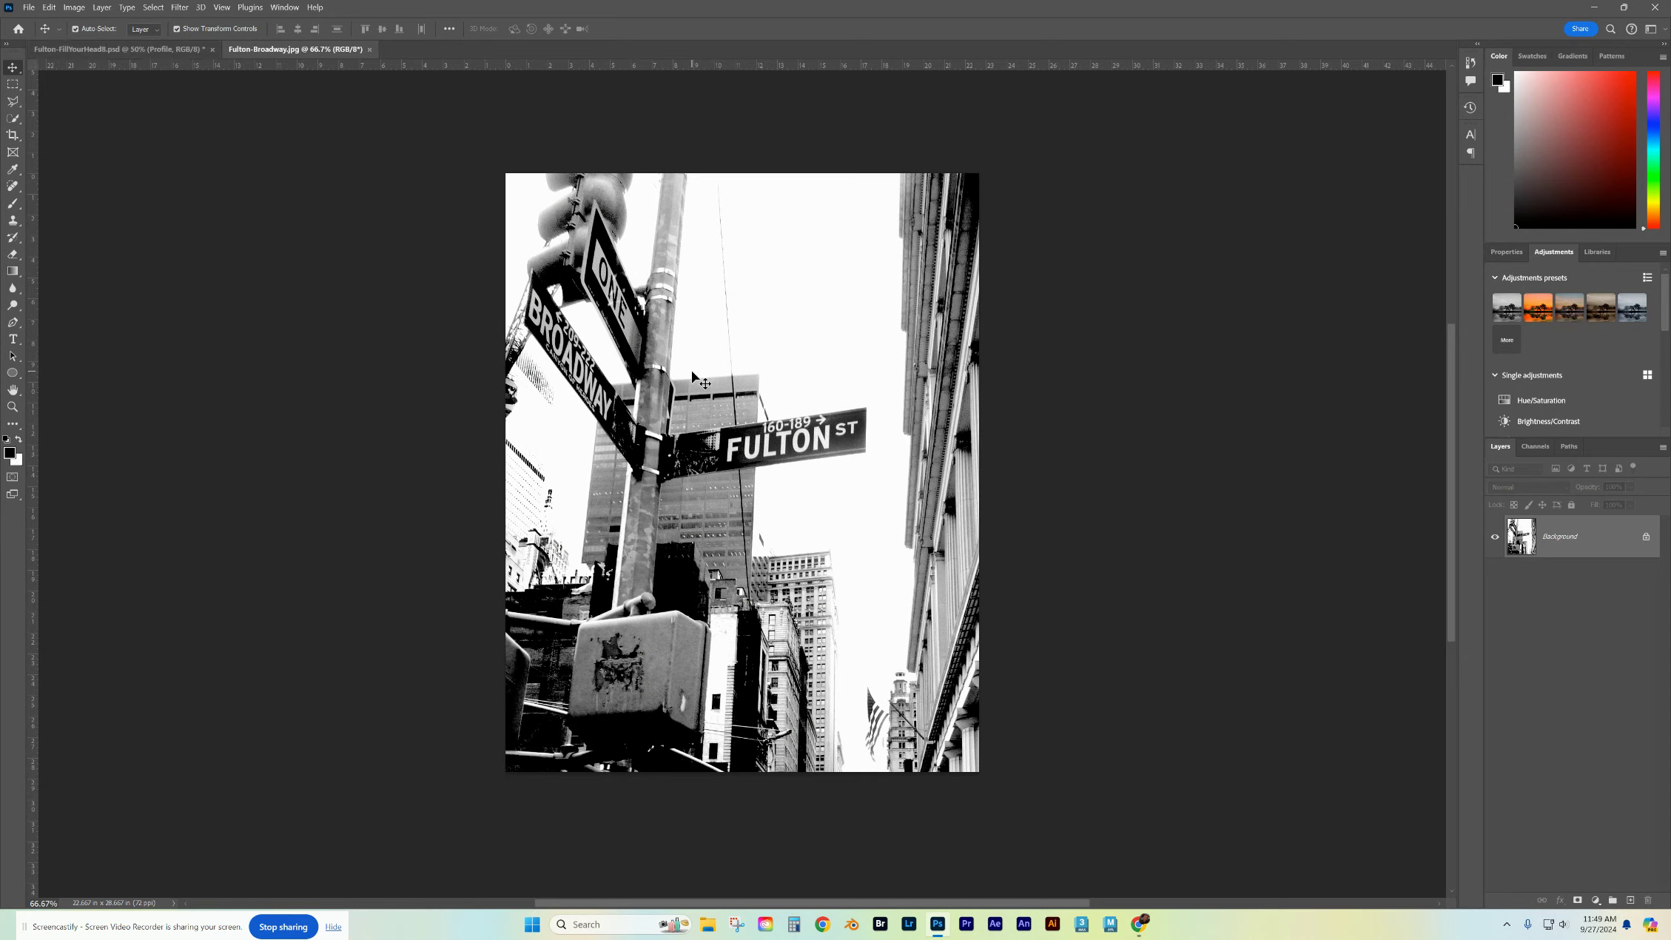
drag(691, 369, 165, 53)
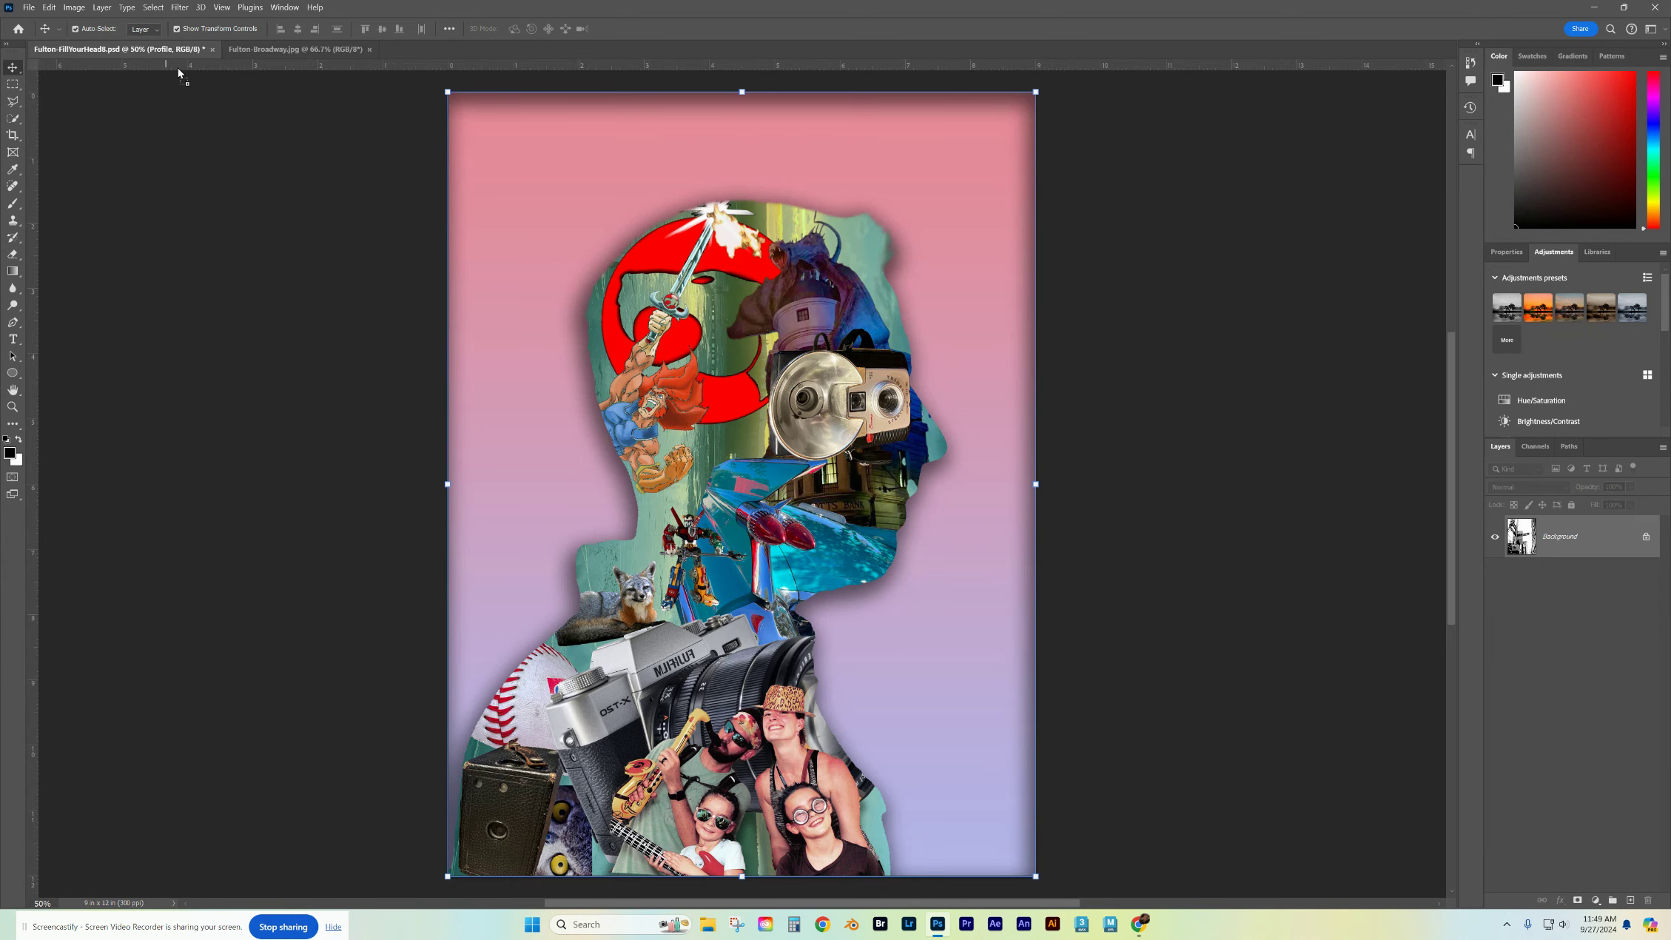
drag(228, 113, 758, 434)
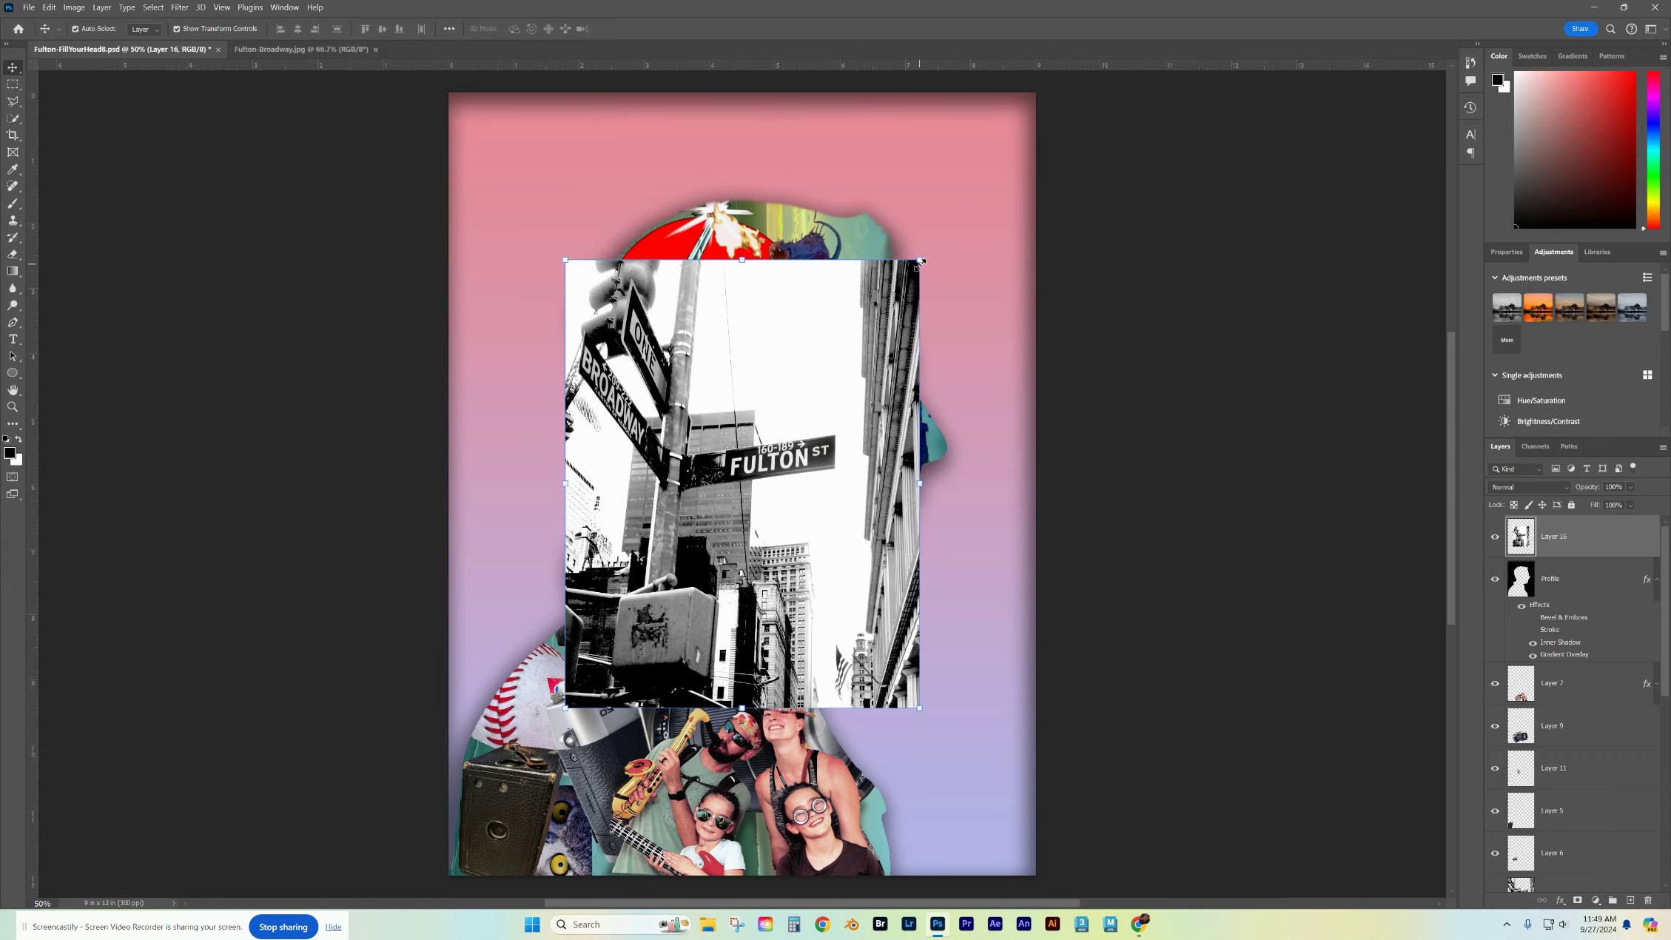
Step: Scale the street photo up to cover the whole canvas and commit the transform
drag(919, 260, 1065, 97)
drag(584, 712, 435, 885)
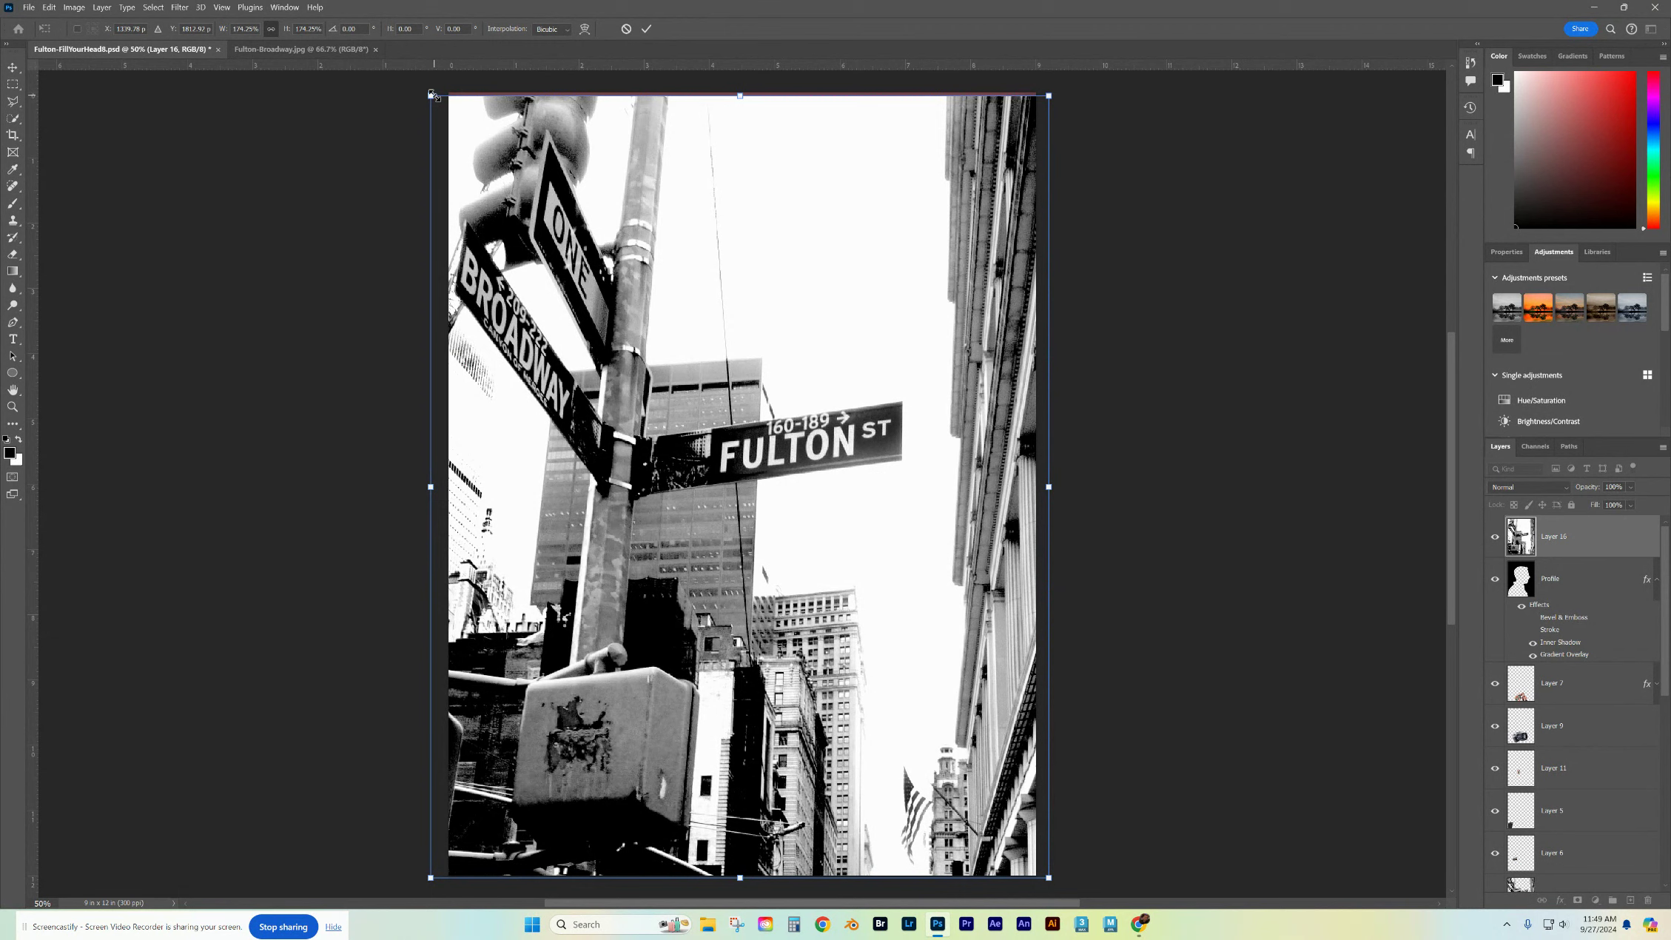
drag(432, 94, 425, 88)
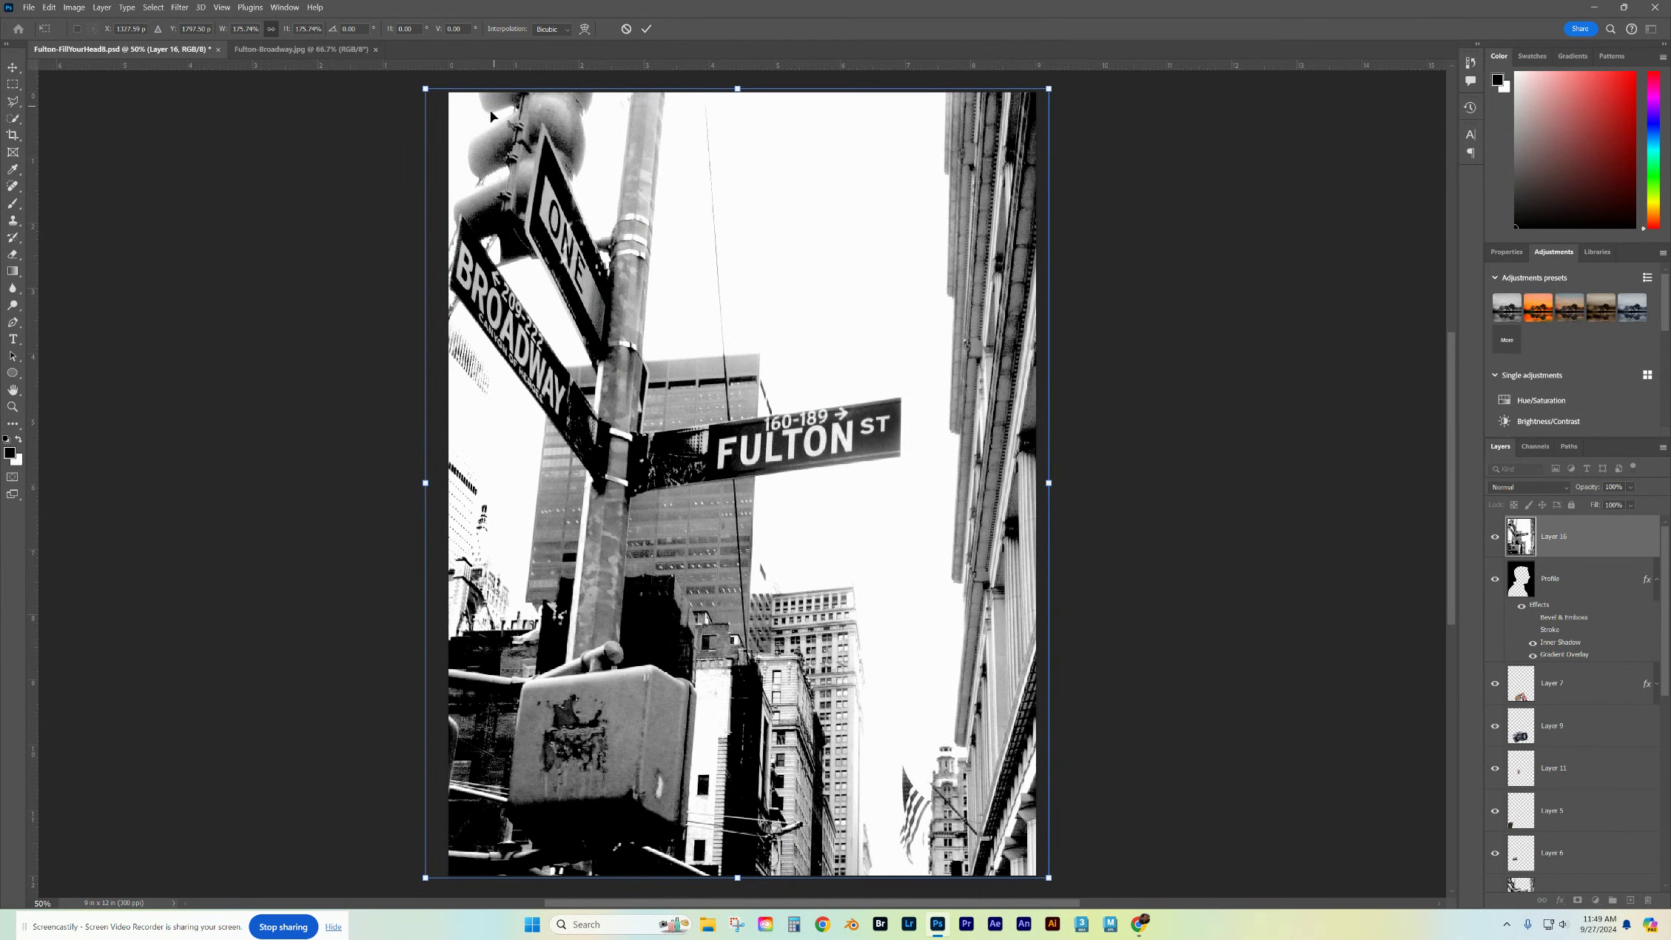
click(646, 28)
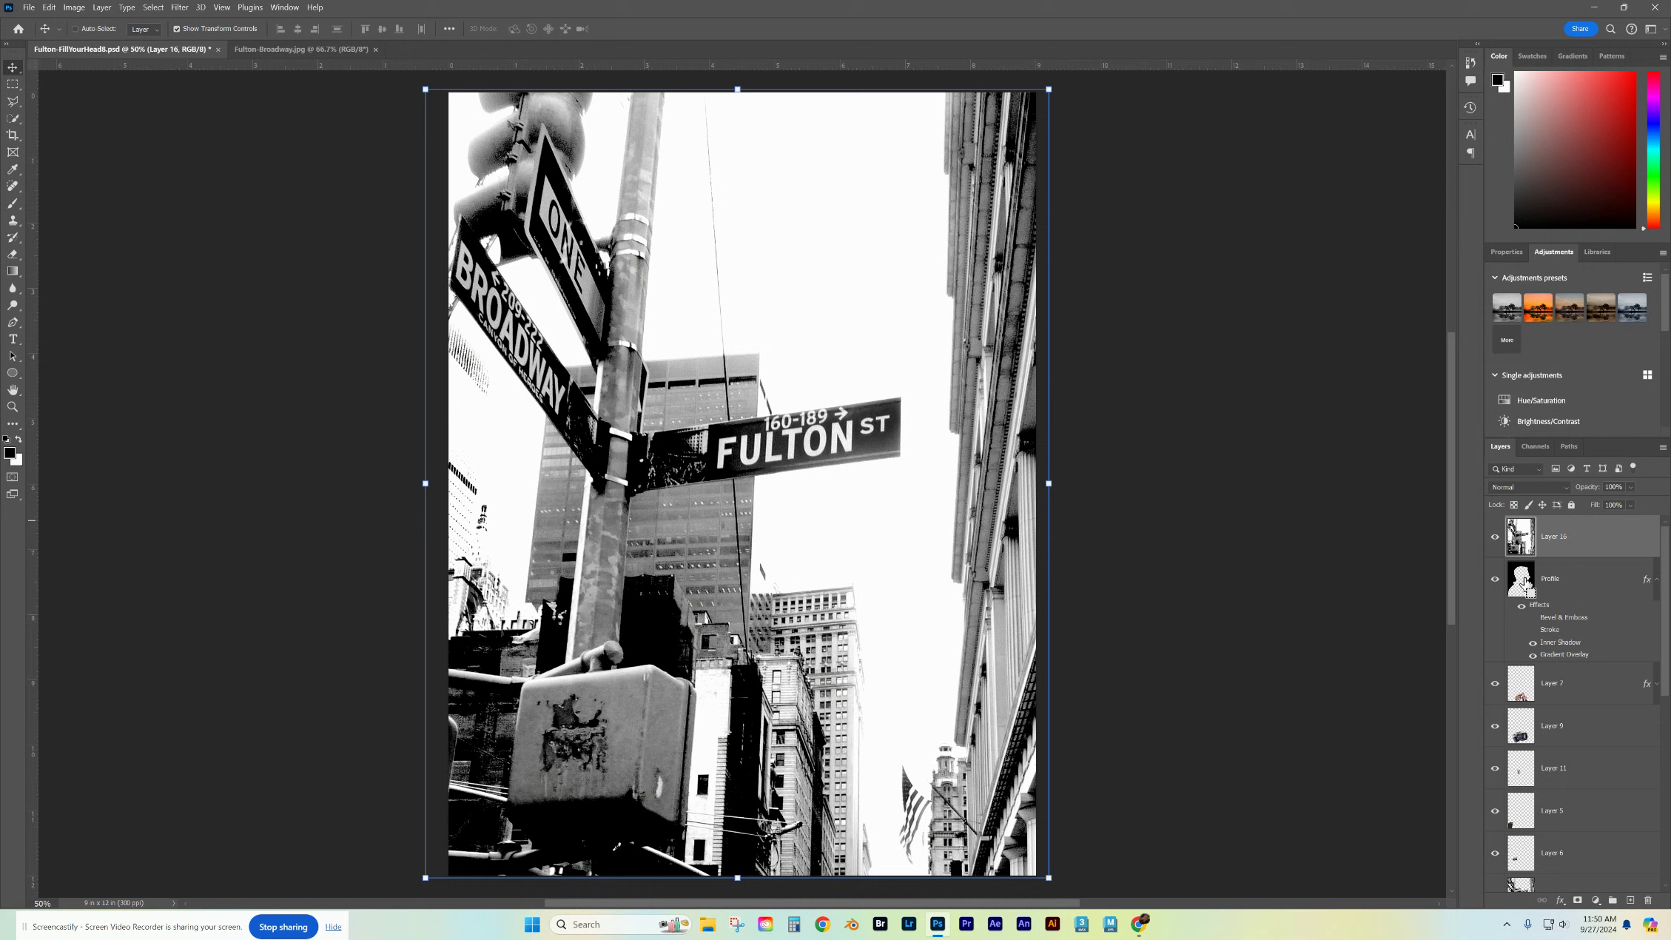
Step: Load the Profile layer's head silhouette as a selection by Ctrl-clicking its thumbnail
ctrl+click(1523, 581)
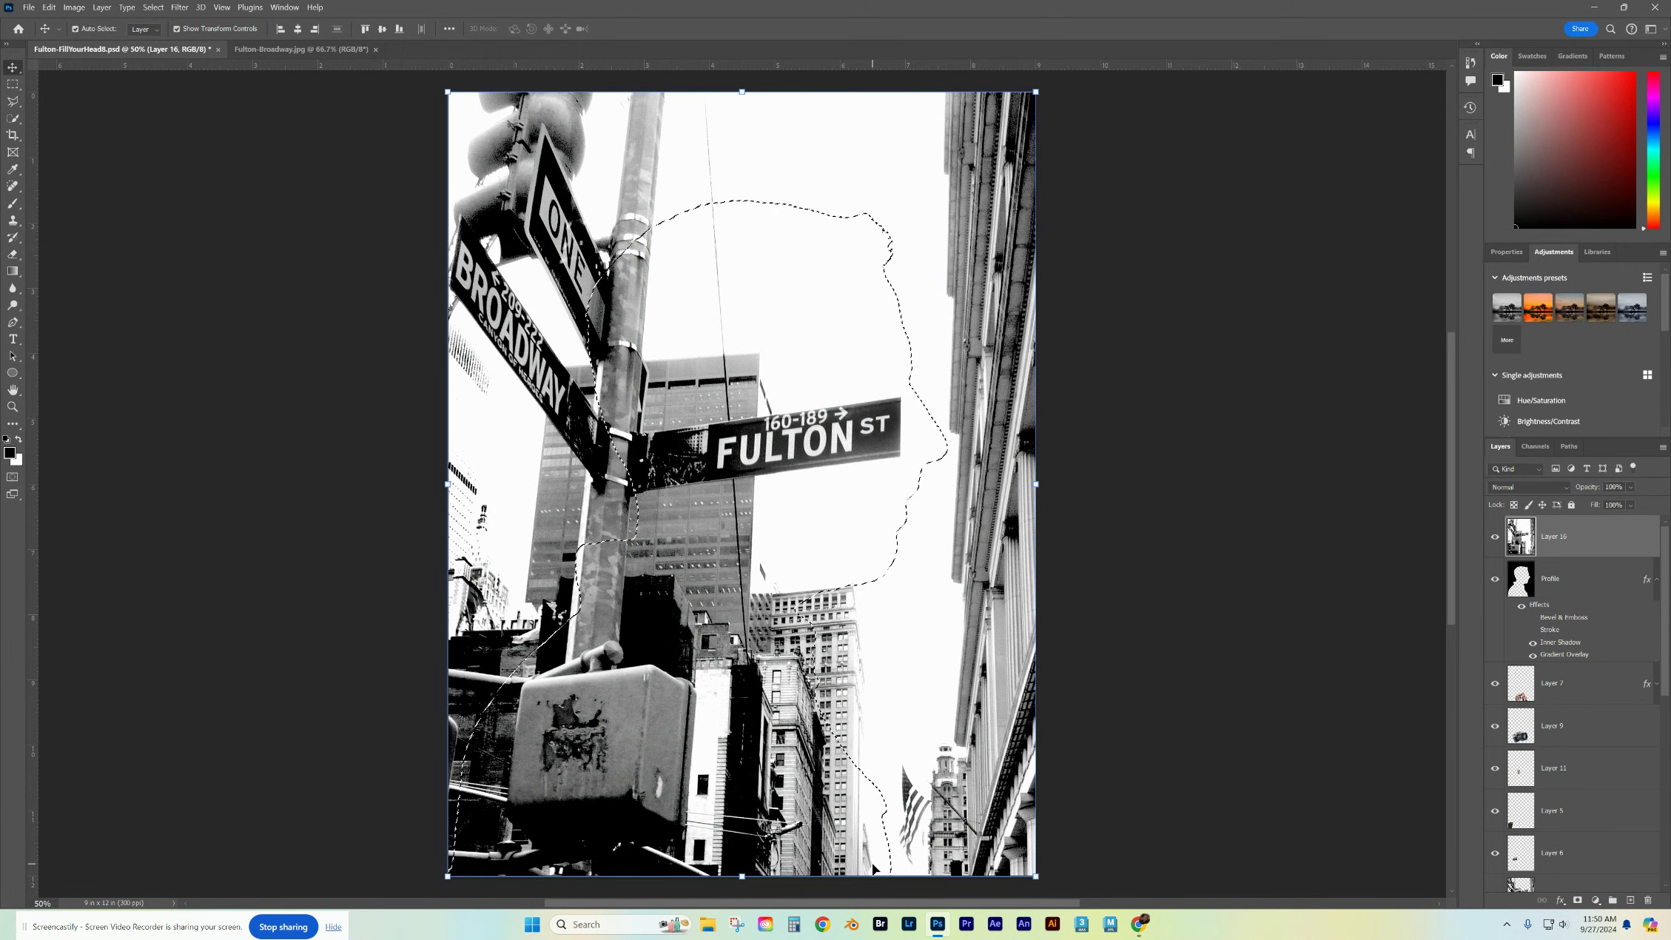
Step: Invert the selection and delete the head-shaped area from the Layer 16 street photo
click(153, 8)
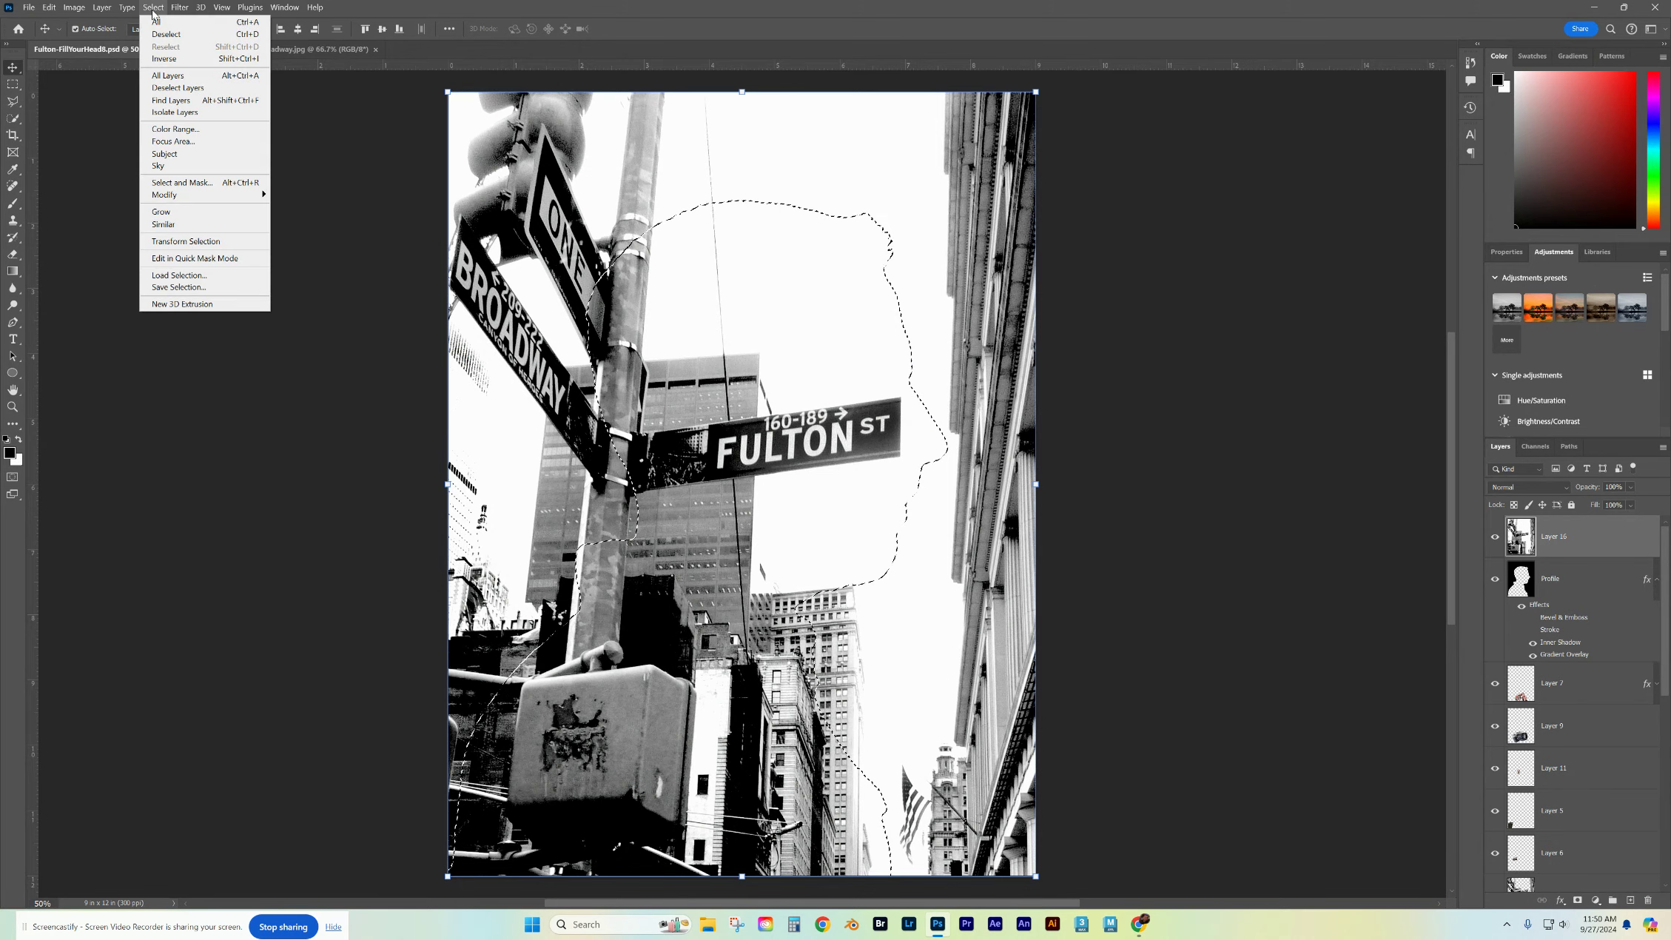
click(165, 60)
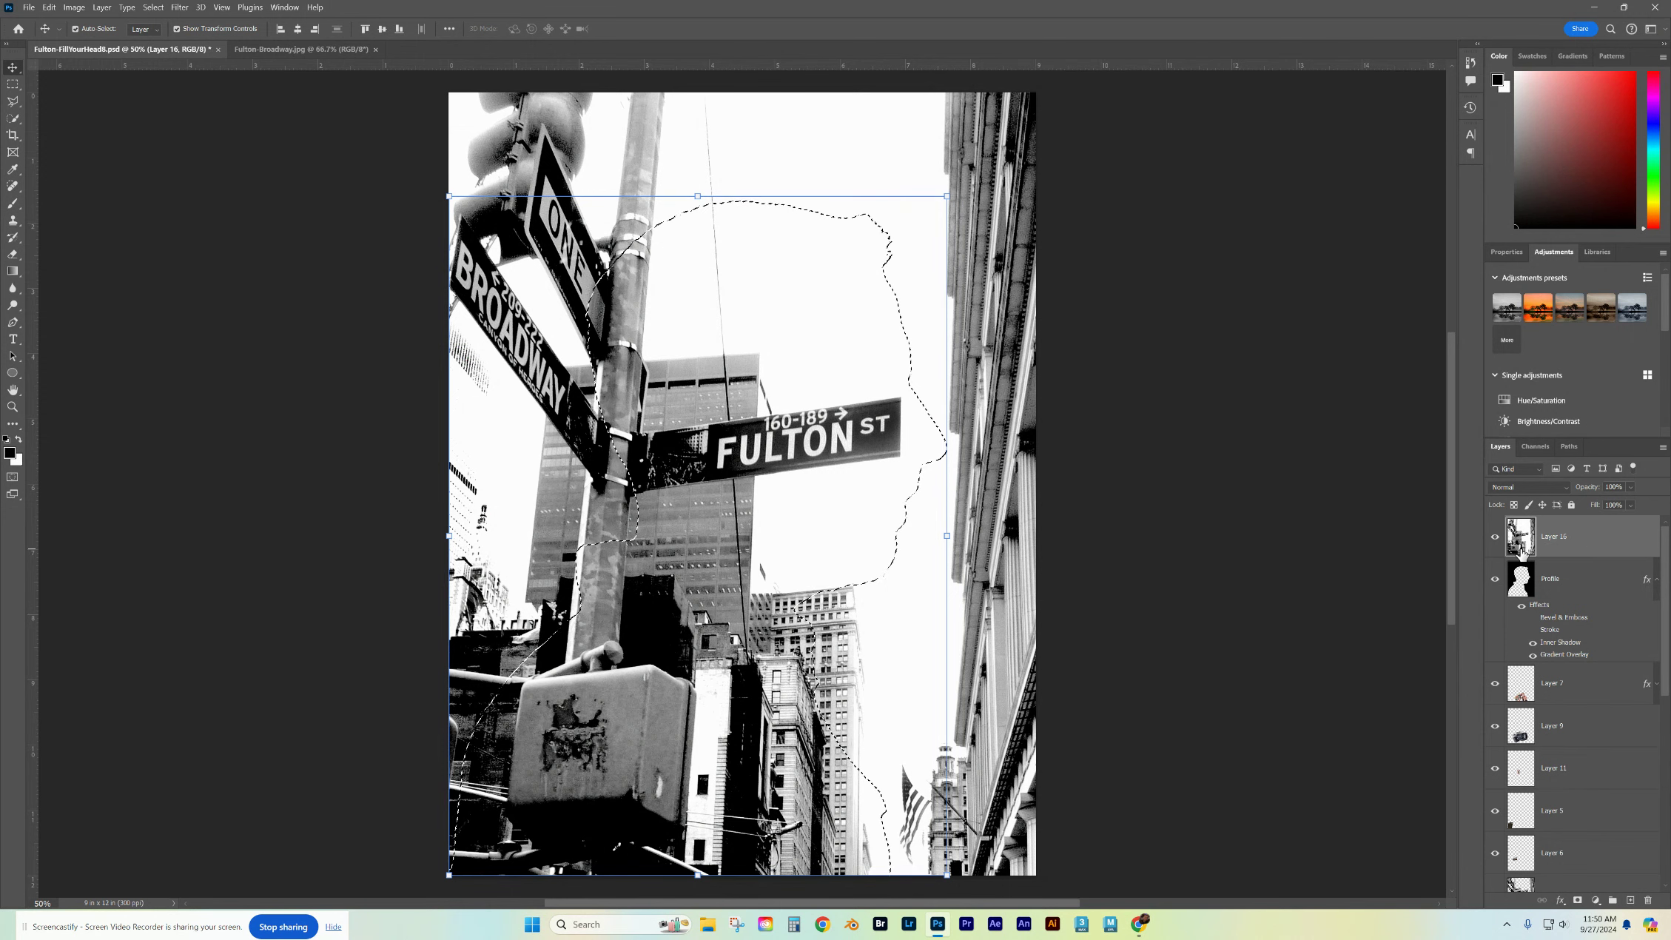
key(Delete)
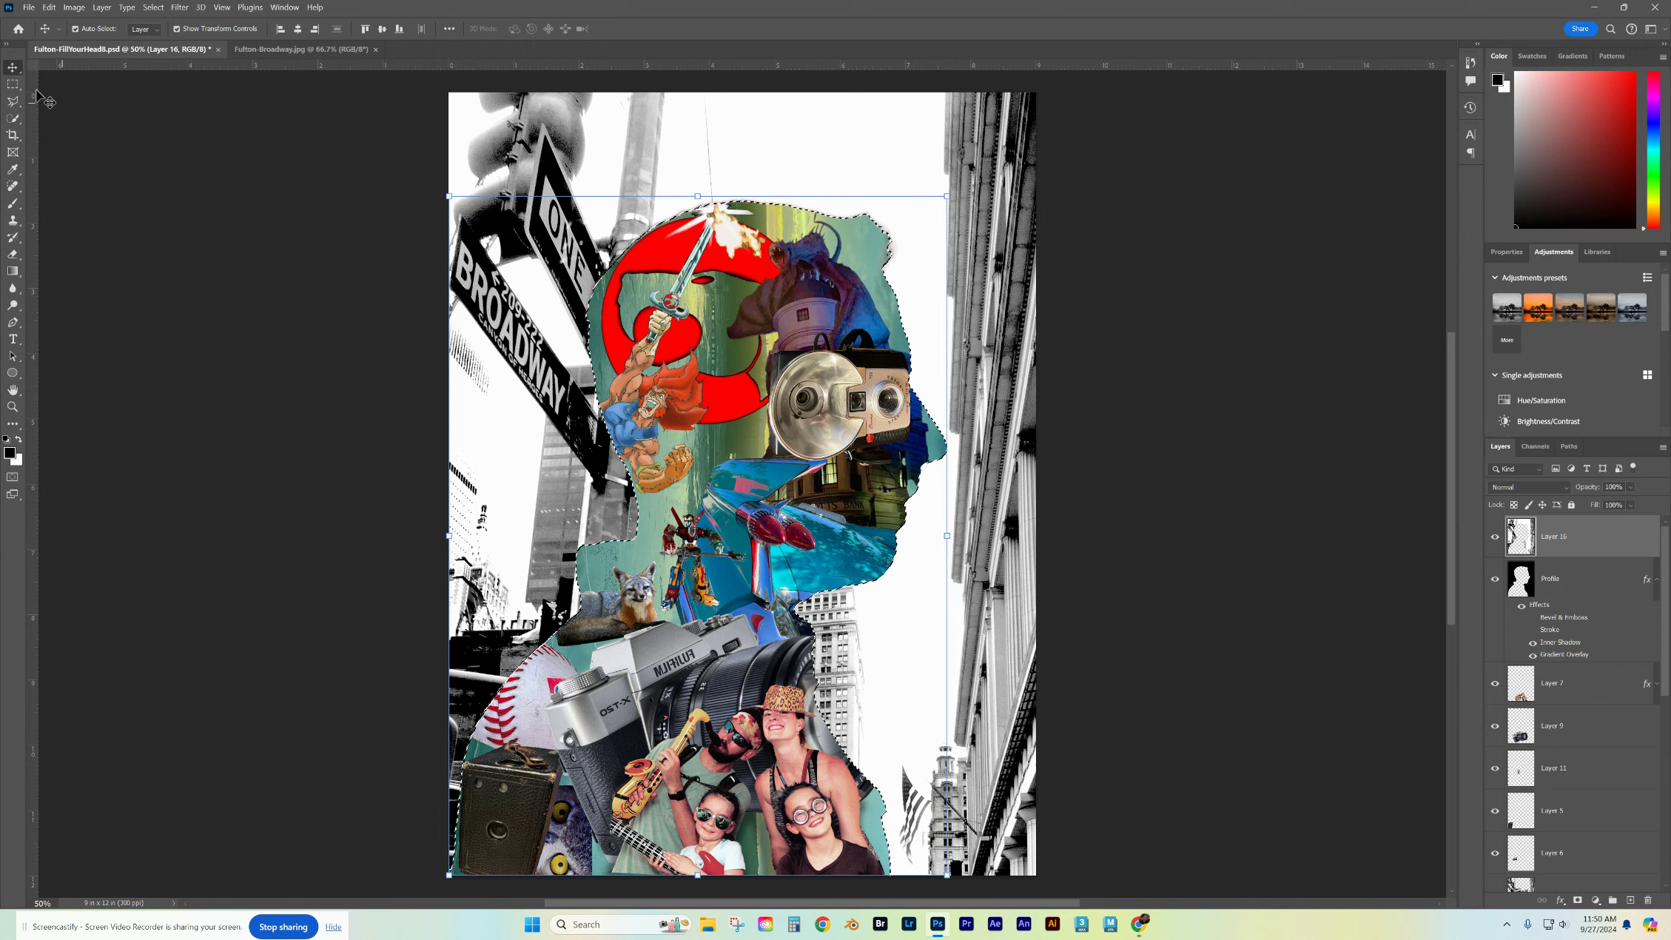
click(170, 151)
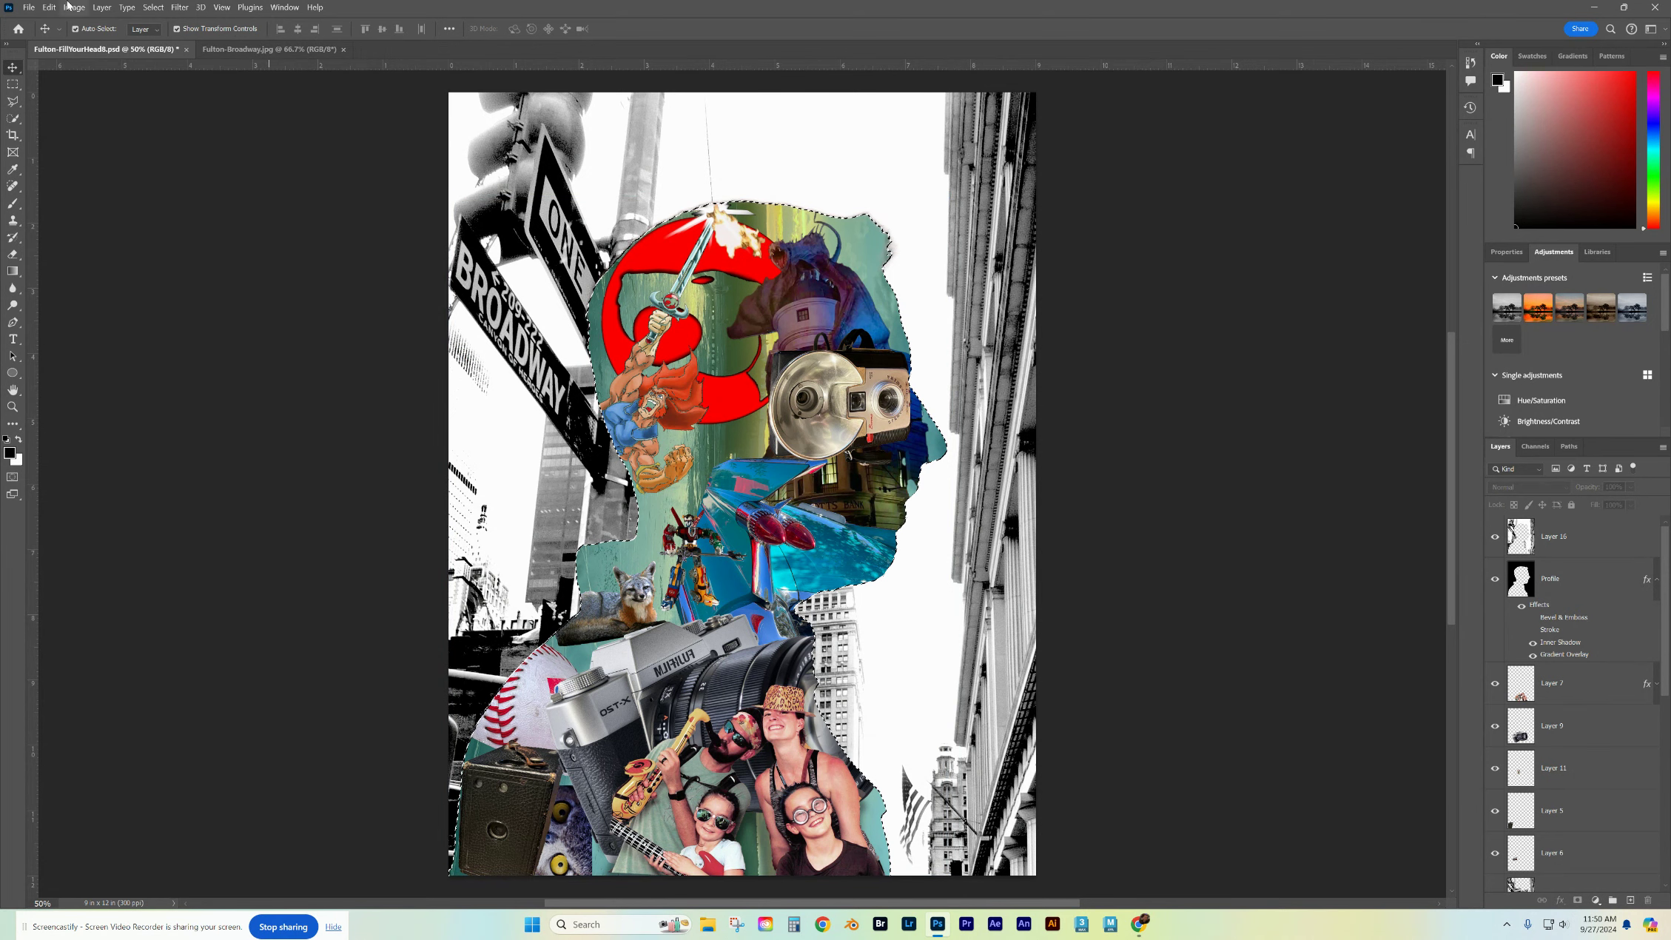
Step: Deselect to remove the profile selection outline
click(153, 8)
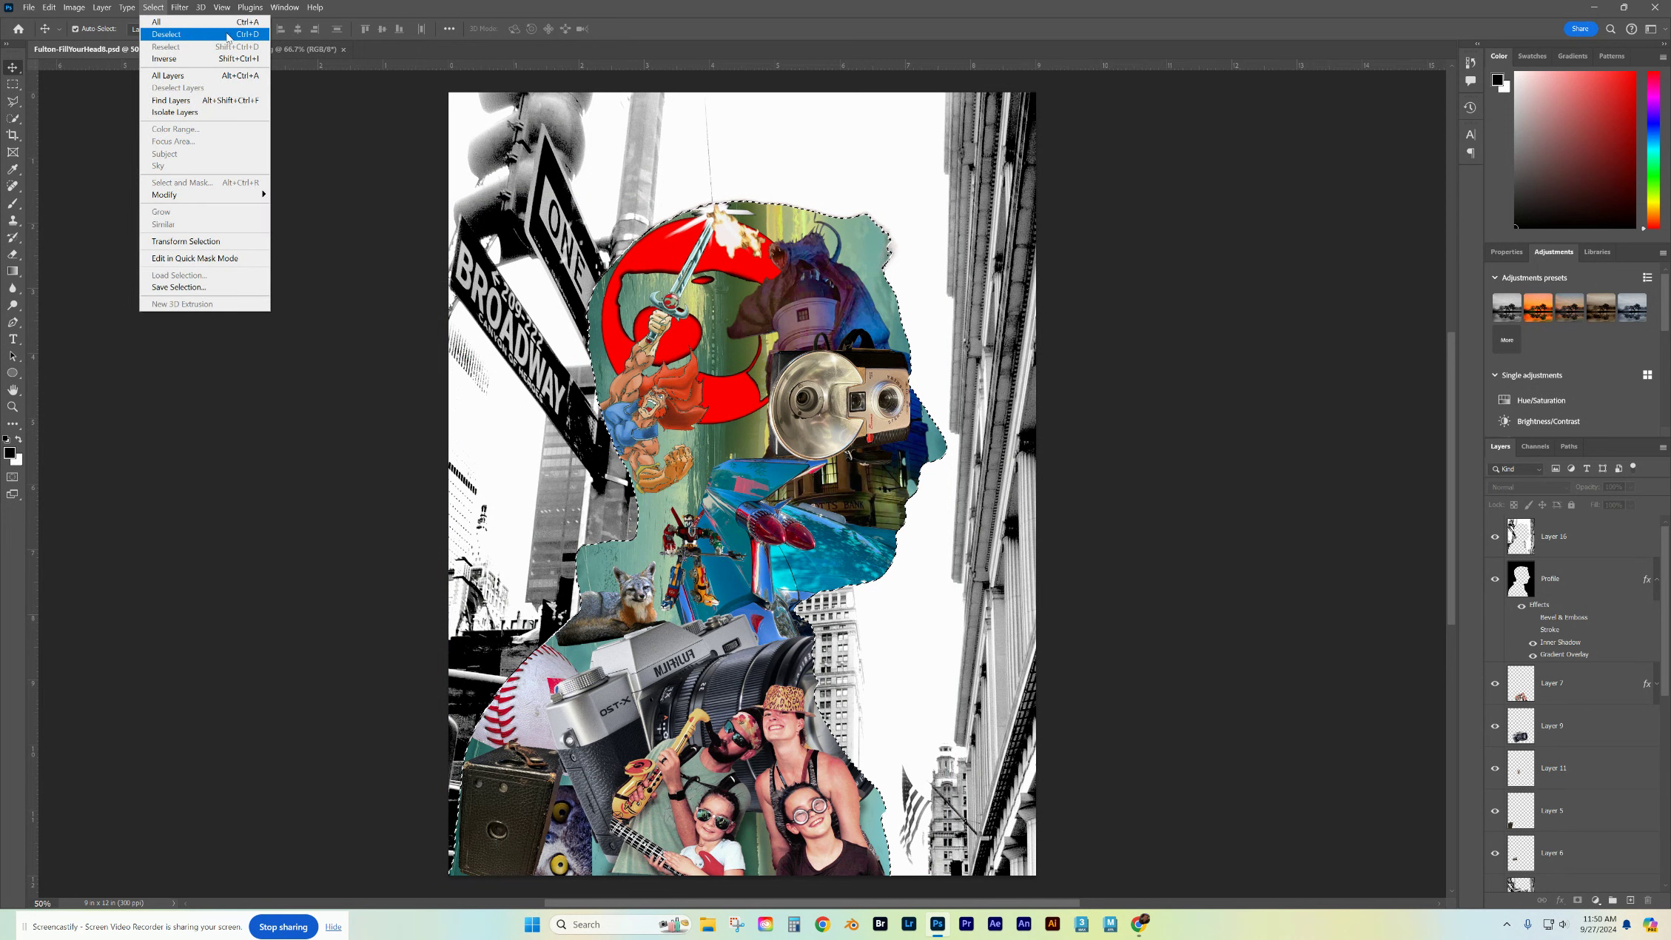
click(253, 41)
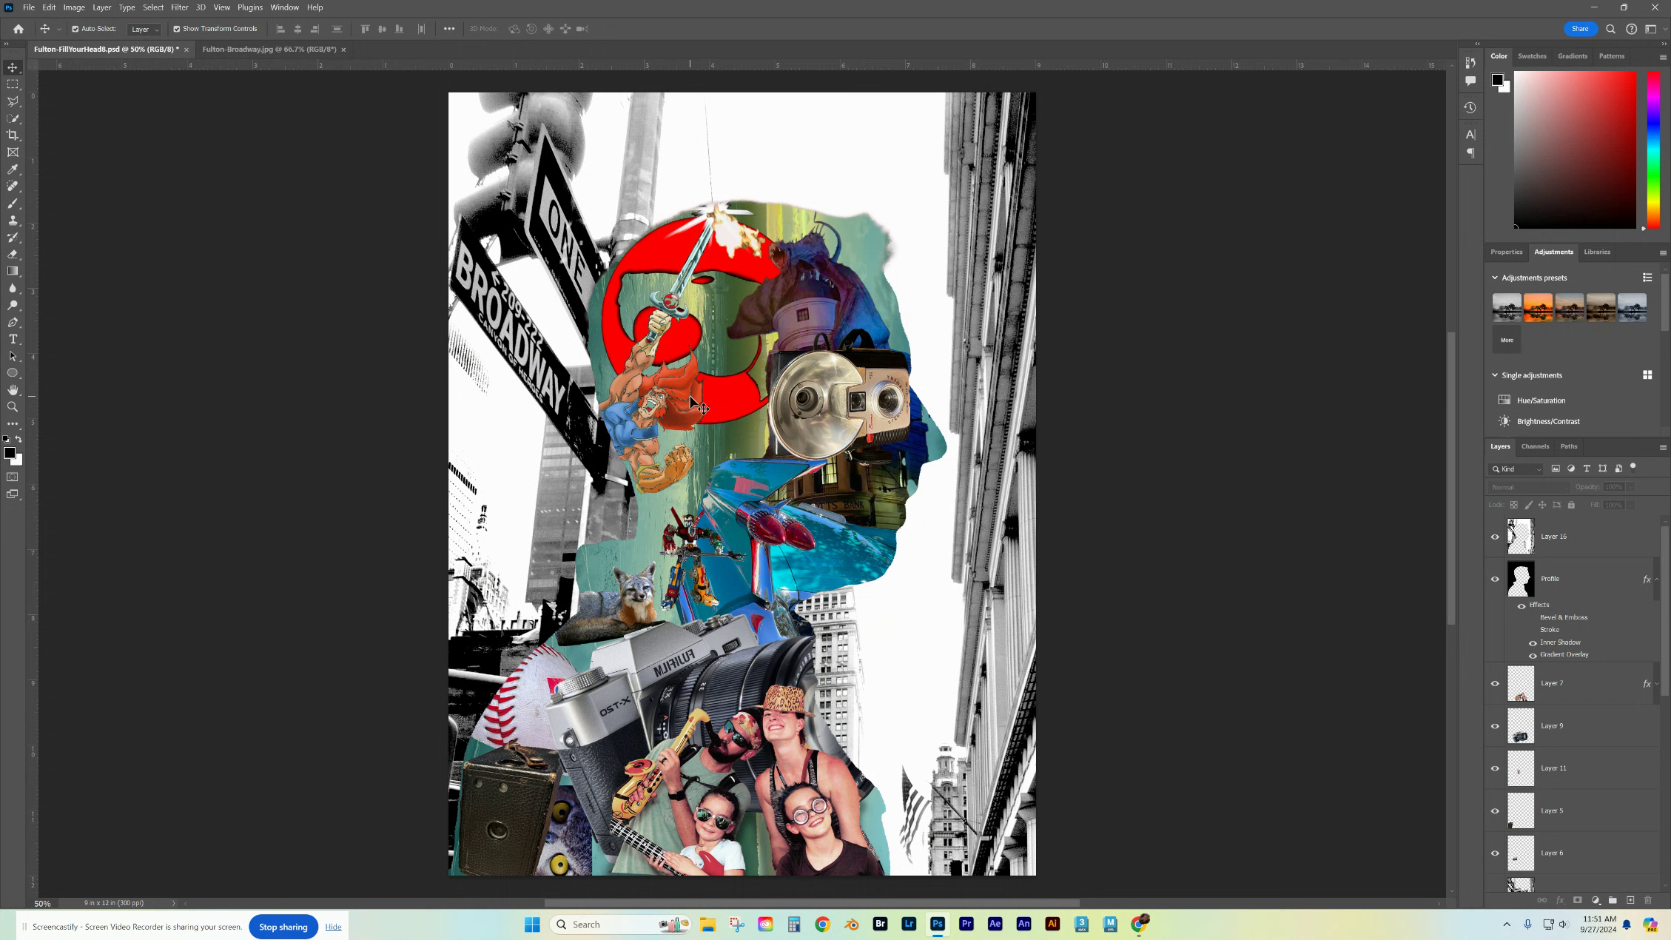
Step: Rename Layer 16 to 'background'
click(1577, 547)
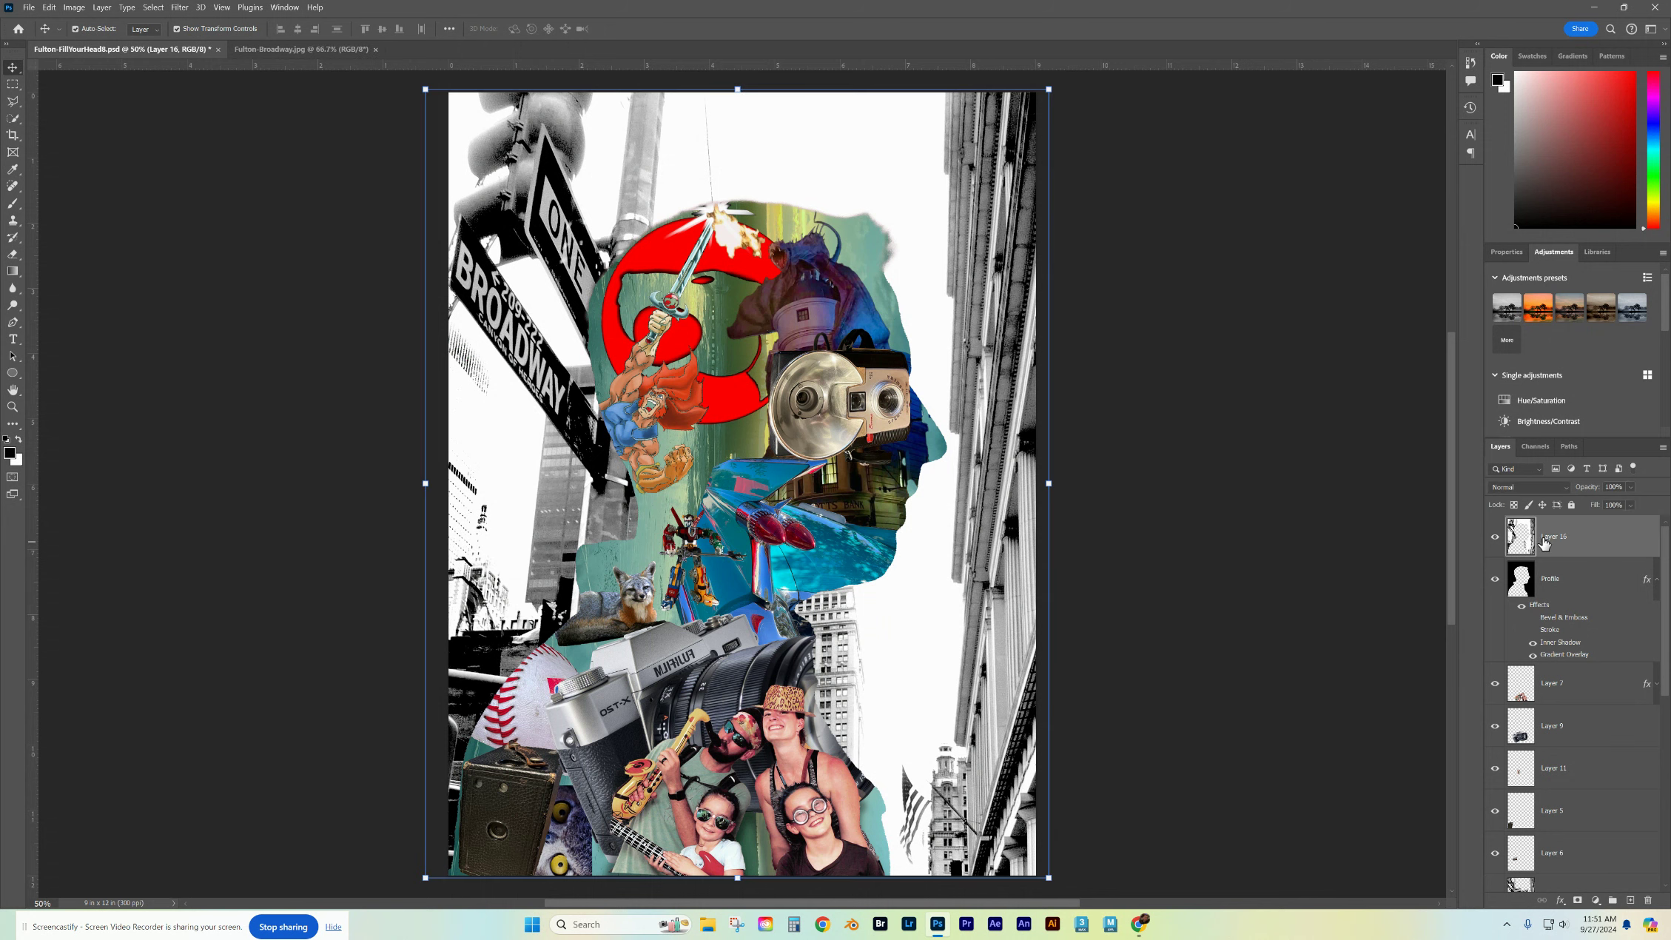
double_click(1562, 538)
text(background)
key(Return)
Step: Preview blend modes like Soft Light on the background layer, working toward Linear Burn
click(1510, 489)
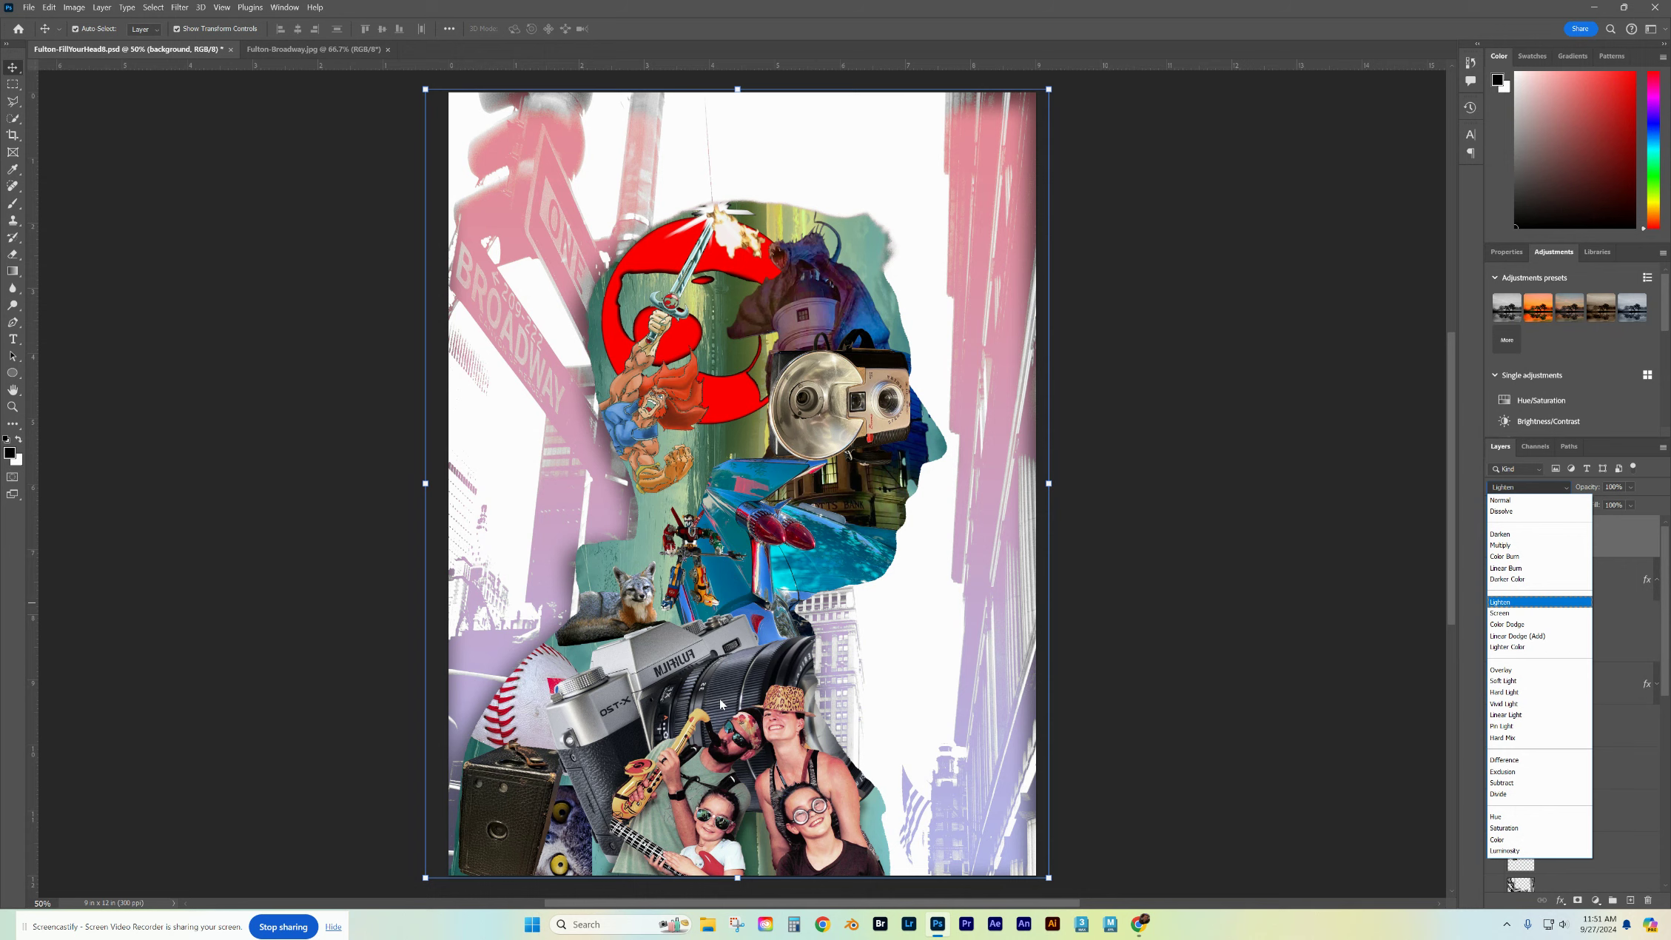
key(Down)
key(Down)
key(Down)
key(Down)
key(Down)
key(Down)
key(Escape)
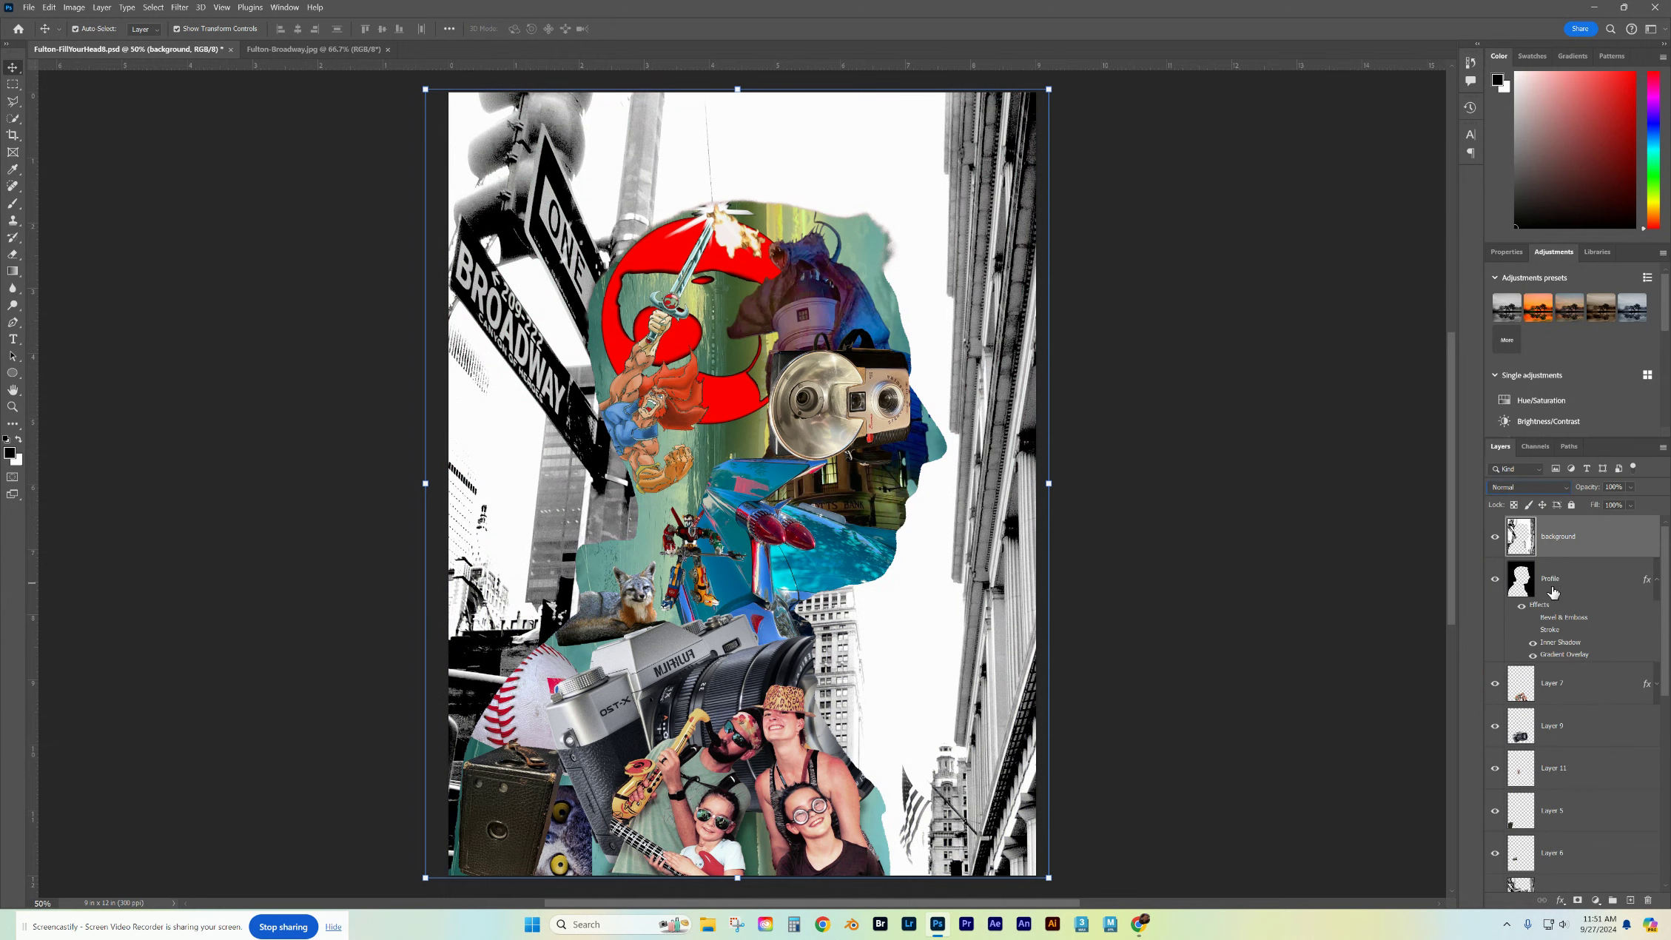
click(1650, 582)
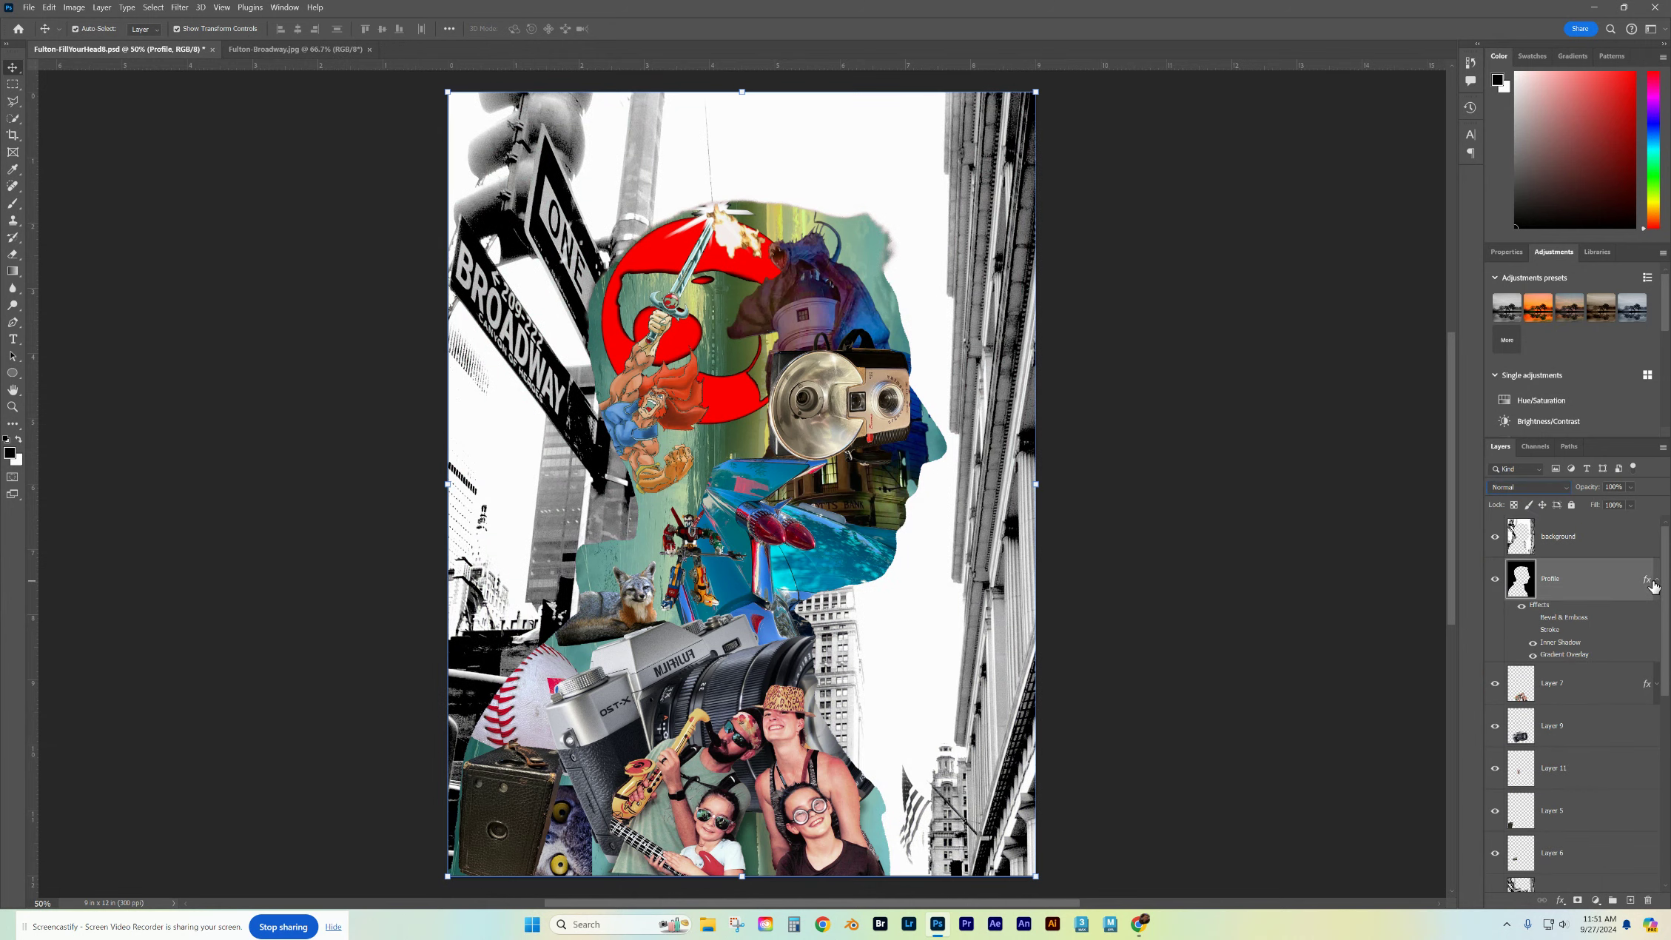
click(1599, 555)
click(1529, 487)
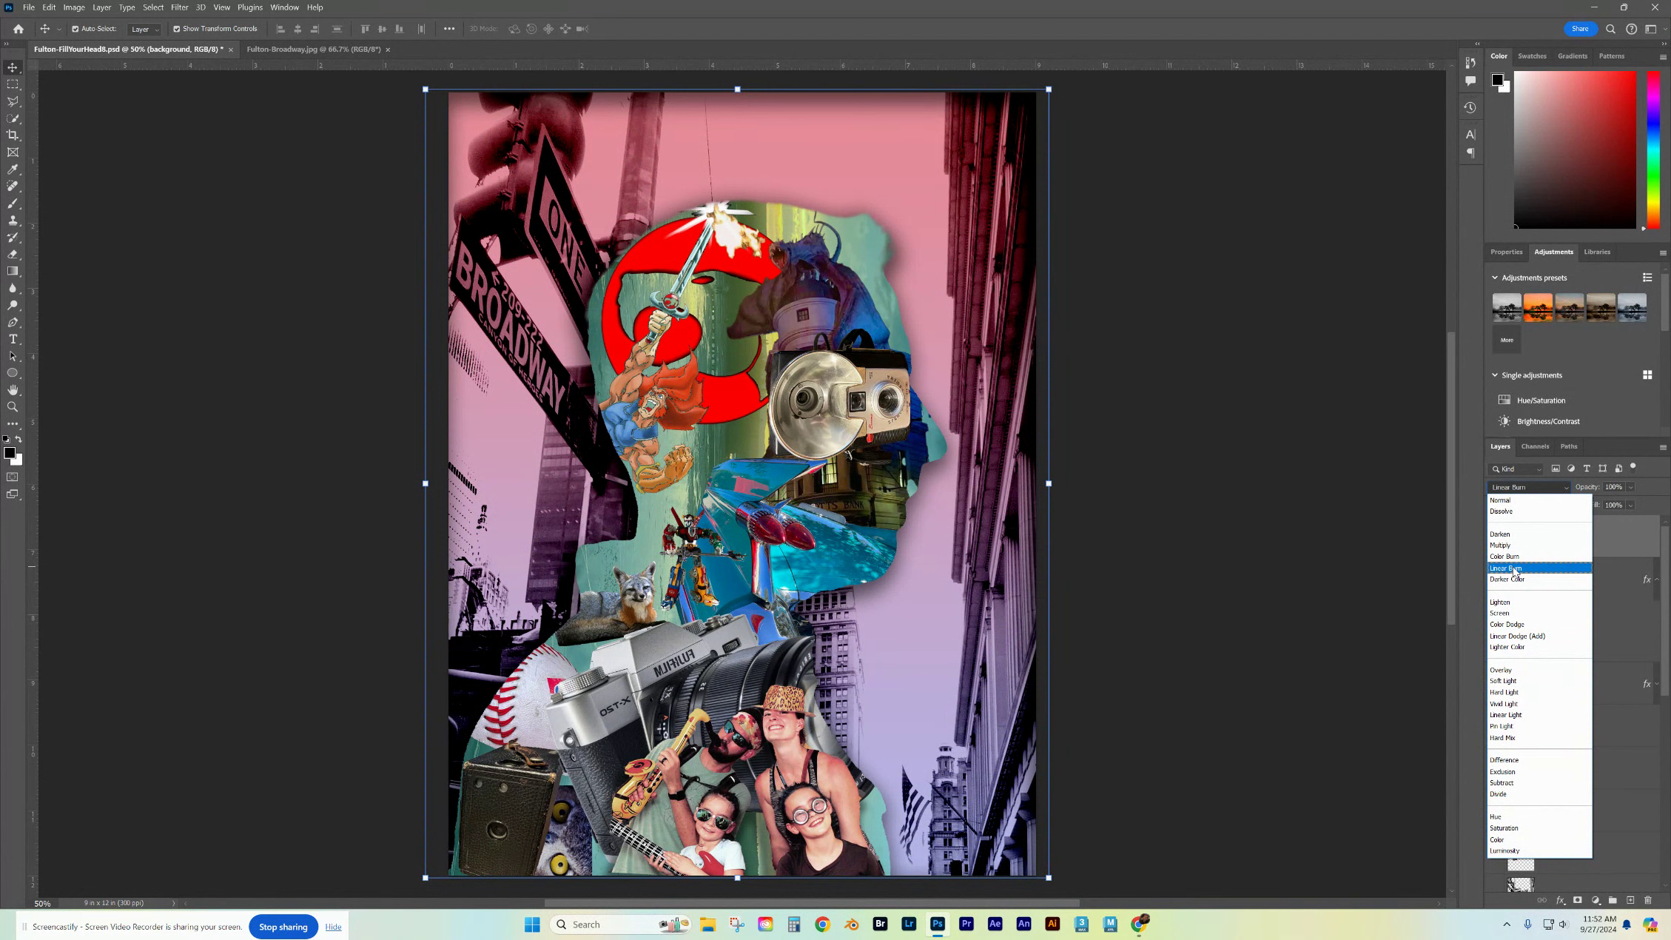
Step: Set the background layer to Linear Burn blending at 57% opacity
click(1515, 569)
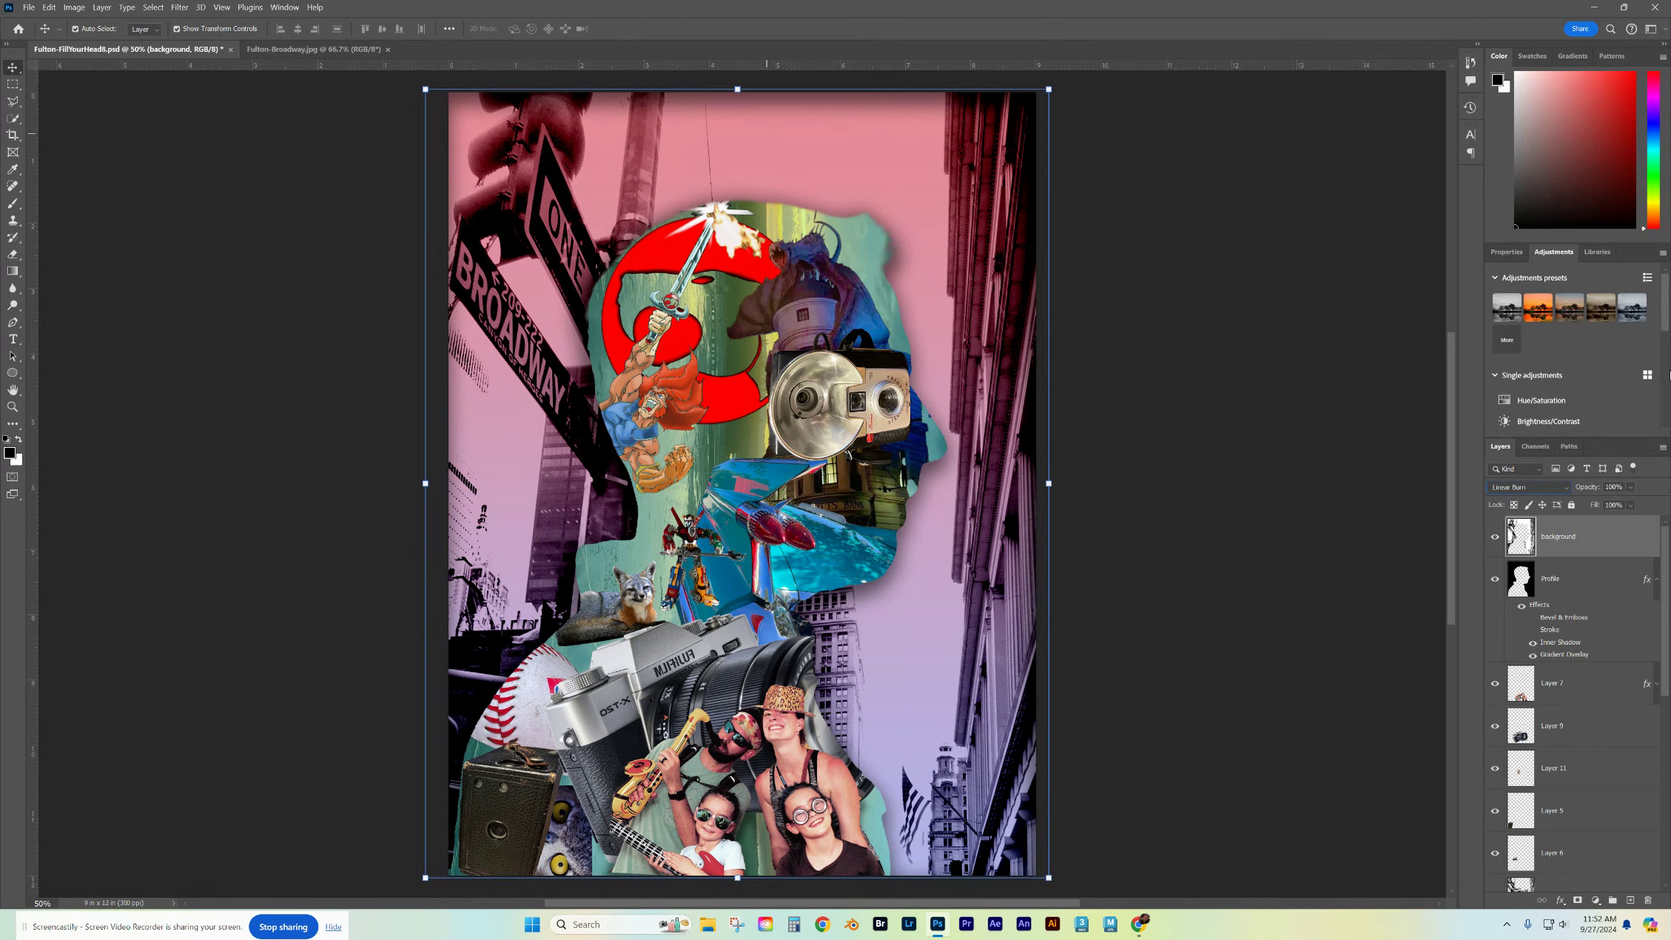
click(1631, 488)
drag(1644, 505, 1615, 504)
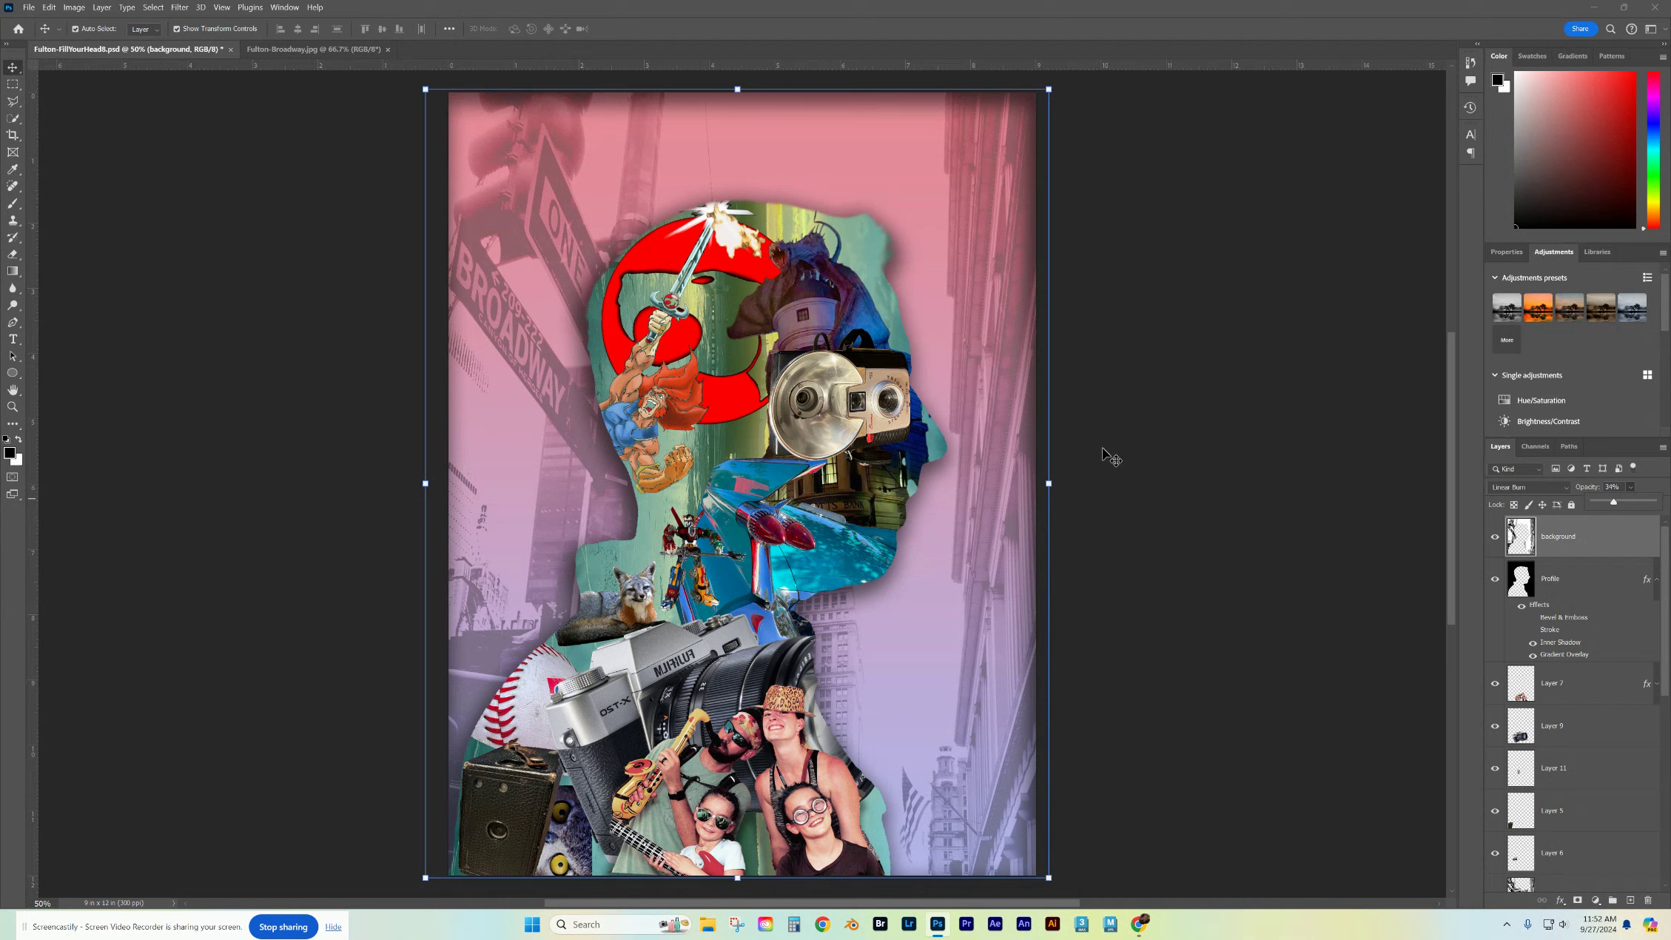
Step: Nudge the camera up-left and tilt it about 2° clockwise
drag(746, 656, 735, 649)
mouse_move(627, 590)
mouse_down()
mouse_move(662, 564)
mouse_move(641, 585)
mouse_move(629, 563)
mouse_up()
key(Return)
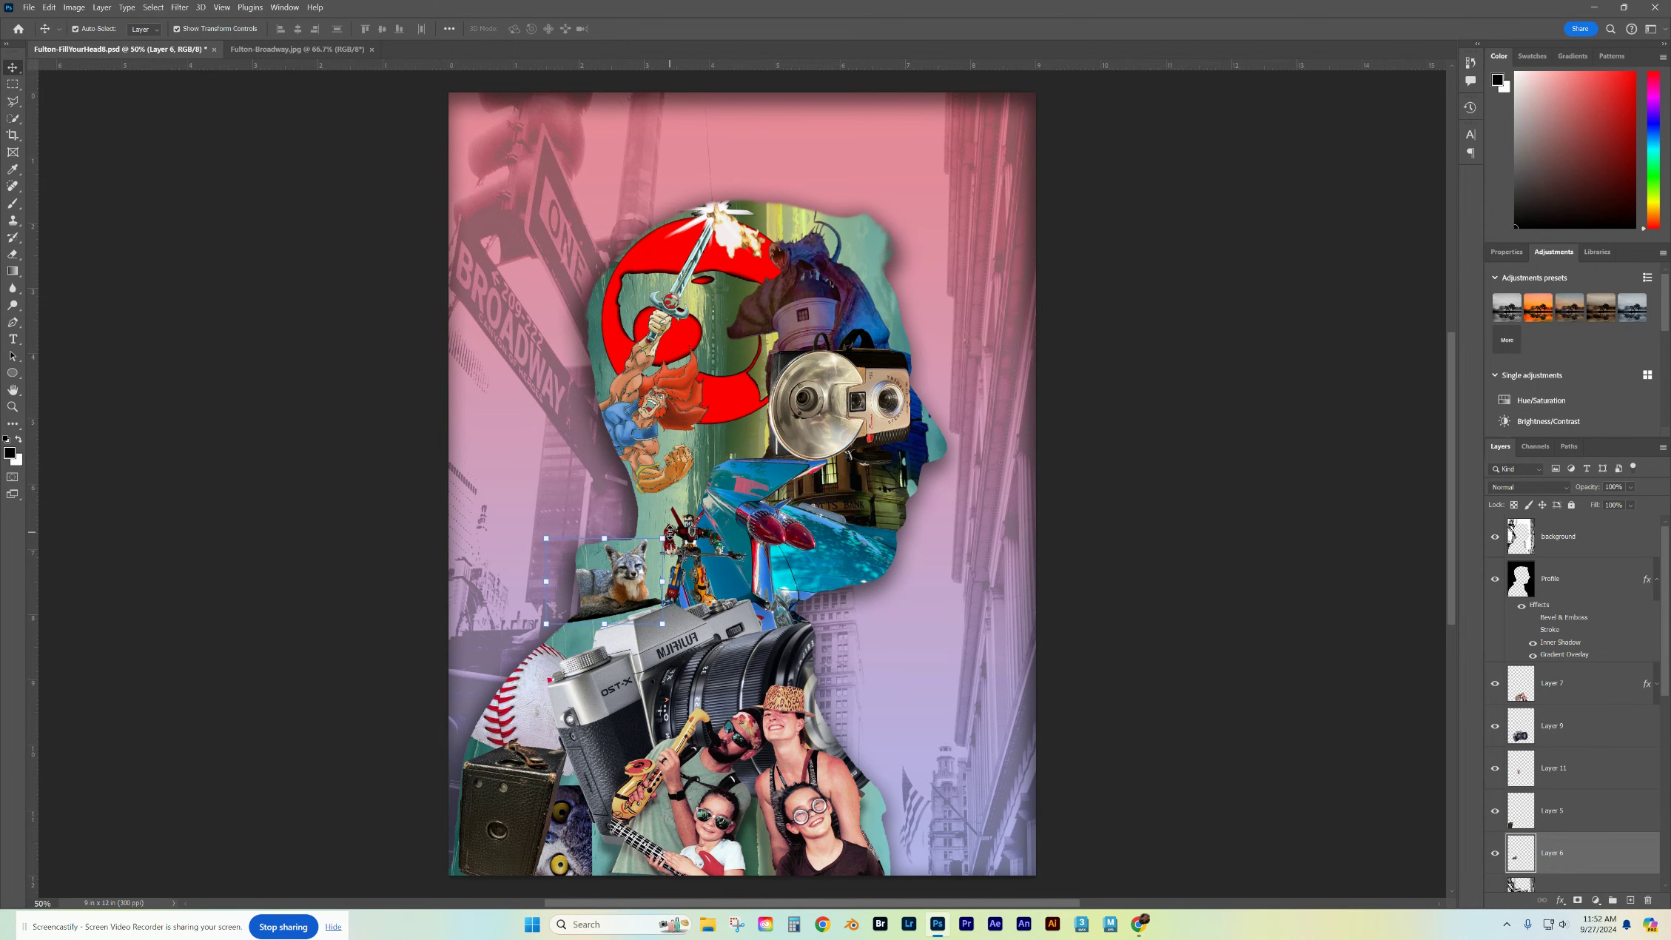
Step: Rotate the fox counterclockwise into a new spot, then begin moving the dragon upward
drag(668, 632, 641, 577)
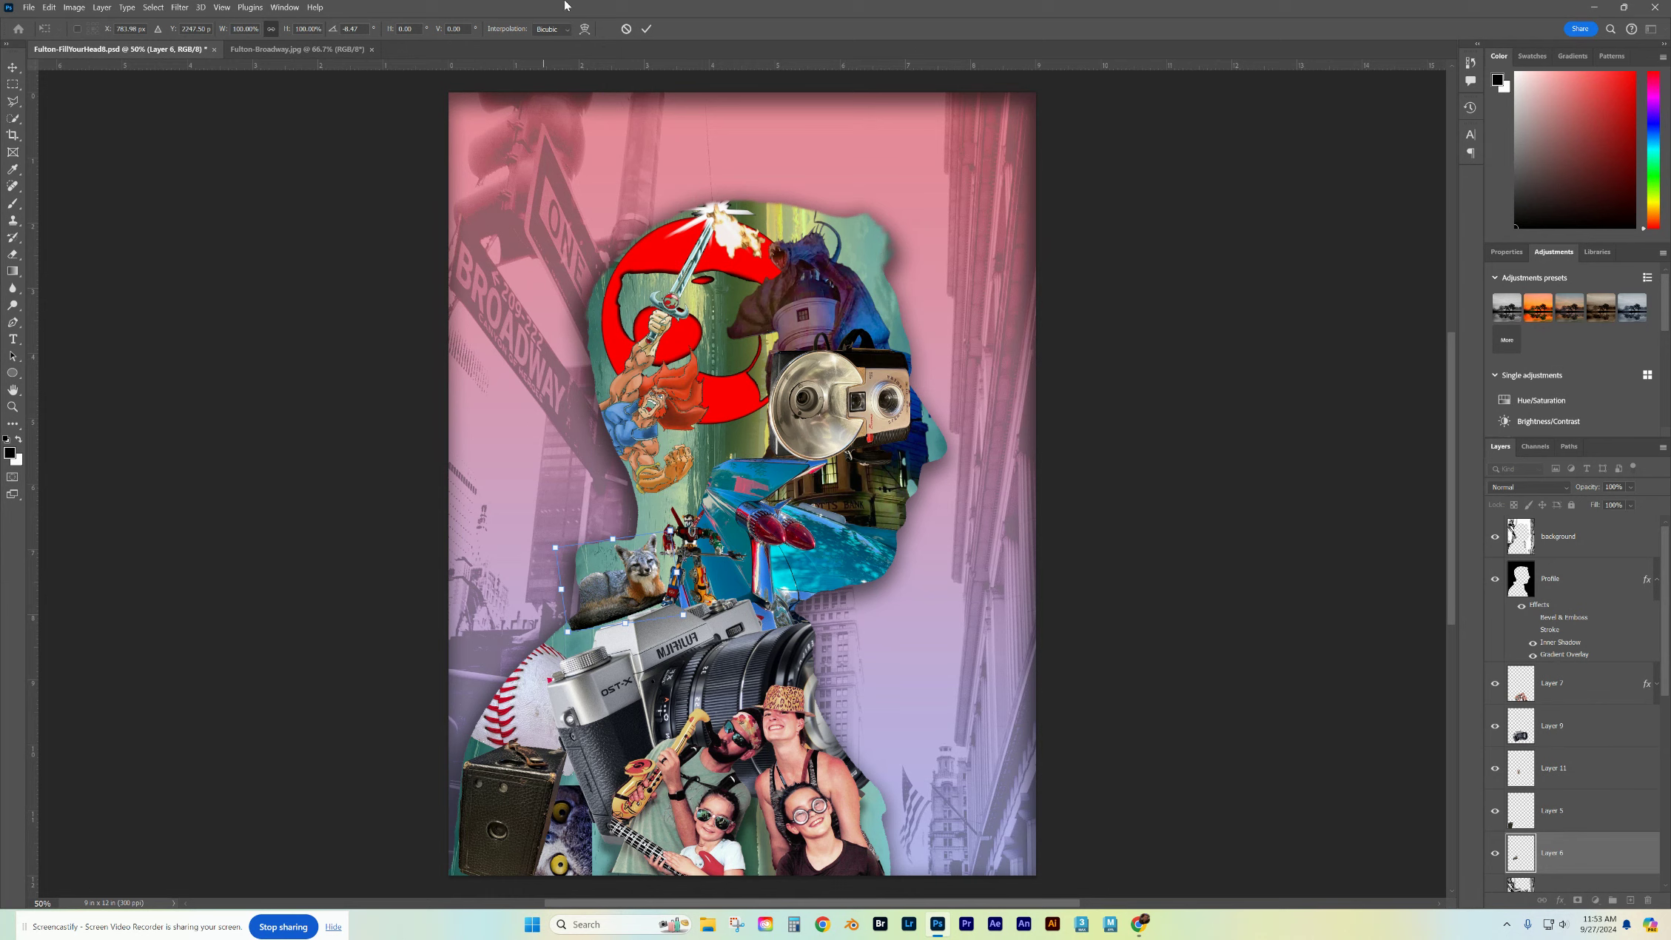
key(Return)
drag(862, 309, 843, 287)
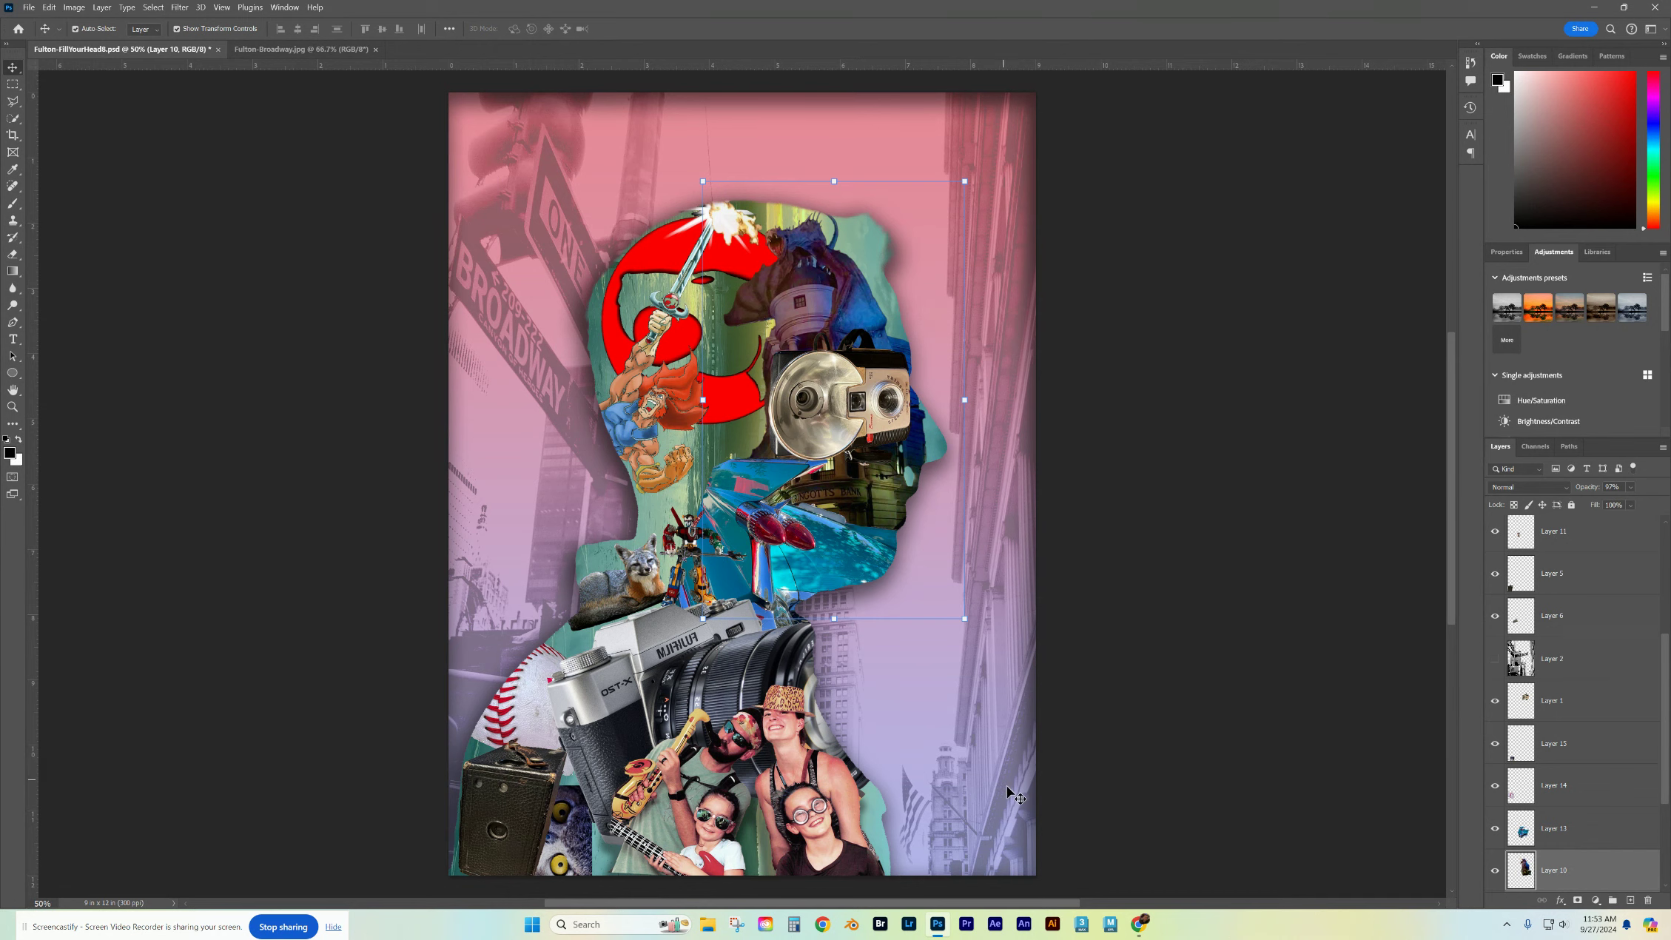
Step: Scroll the Layers panel back to the top after raising the dragon artwork
scroll(1586, 733, up, 3)
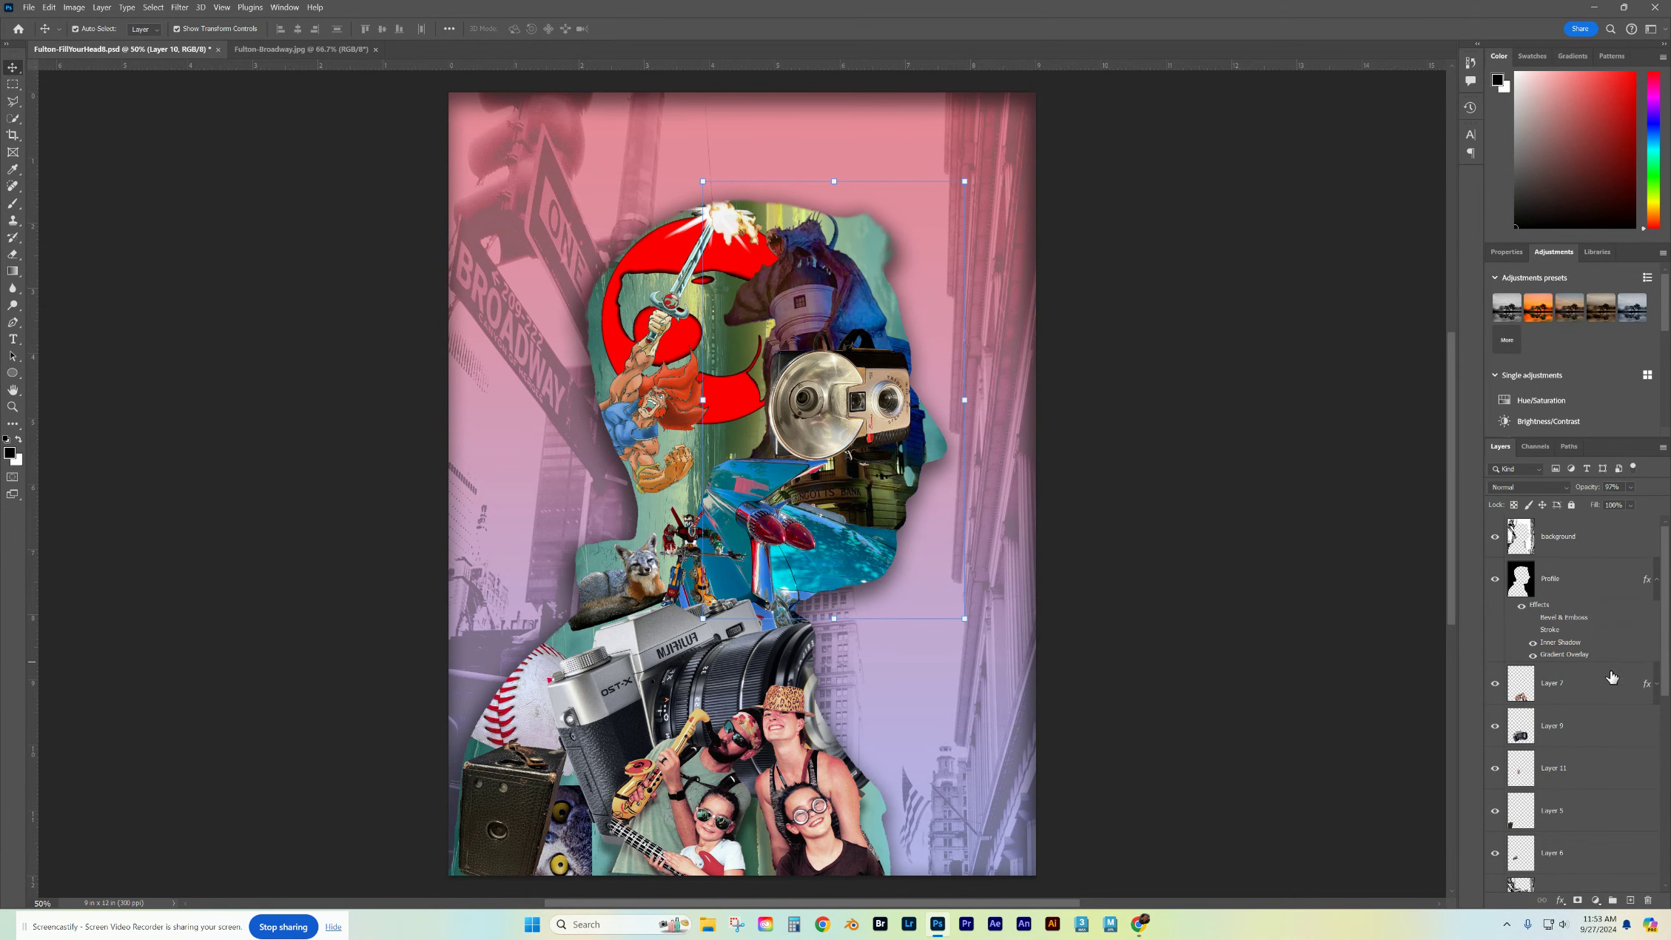